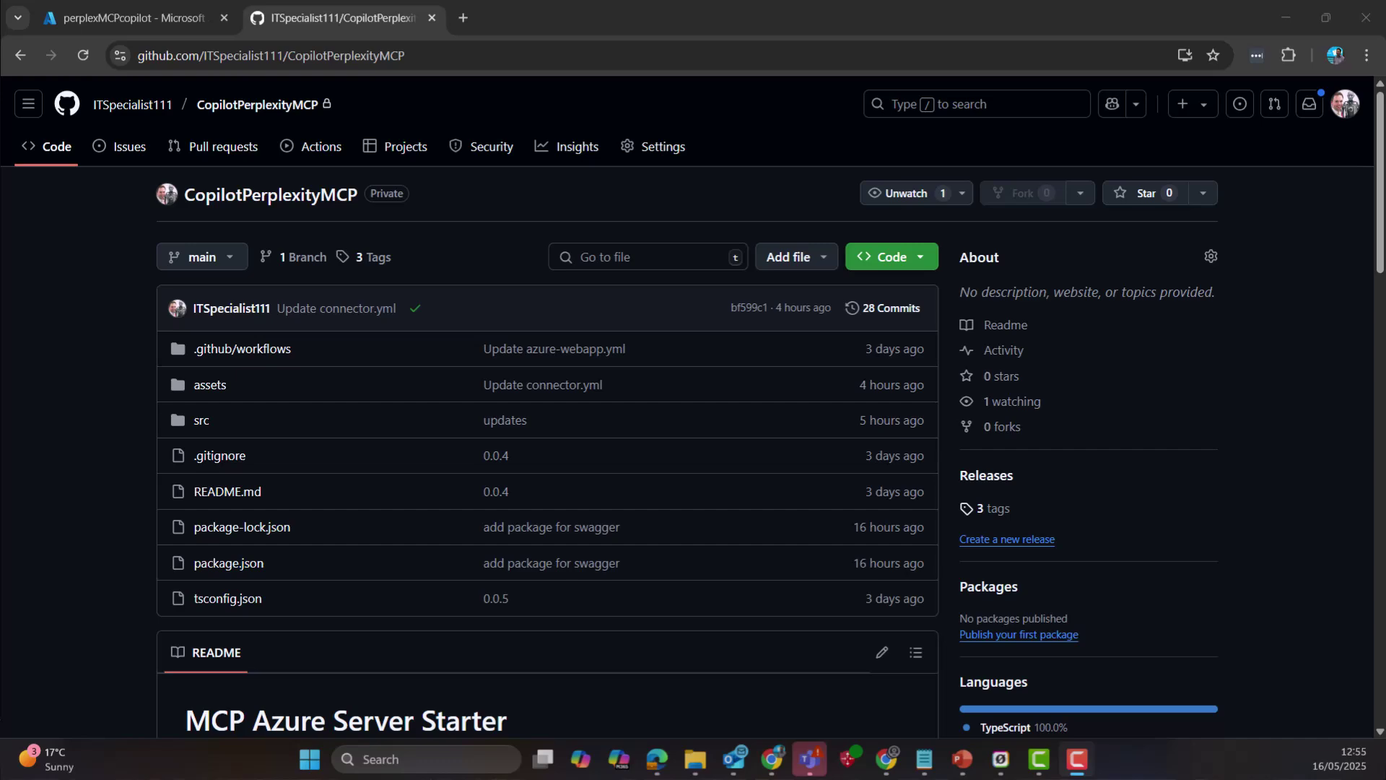
# Step: View the perplexMCPcopilot Deployment Center, deploying PerplexityMCP's main branch via GitHub Actions
pyautogui.click(159, 22)
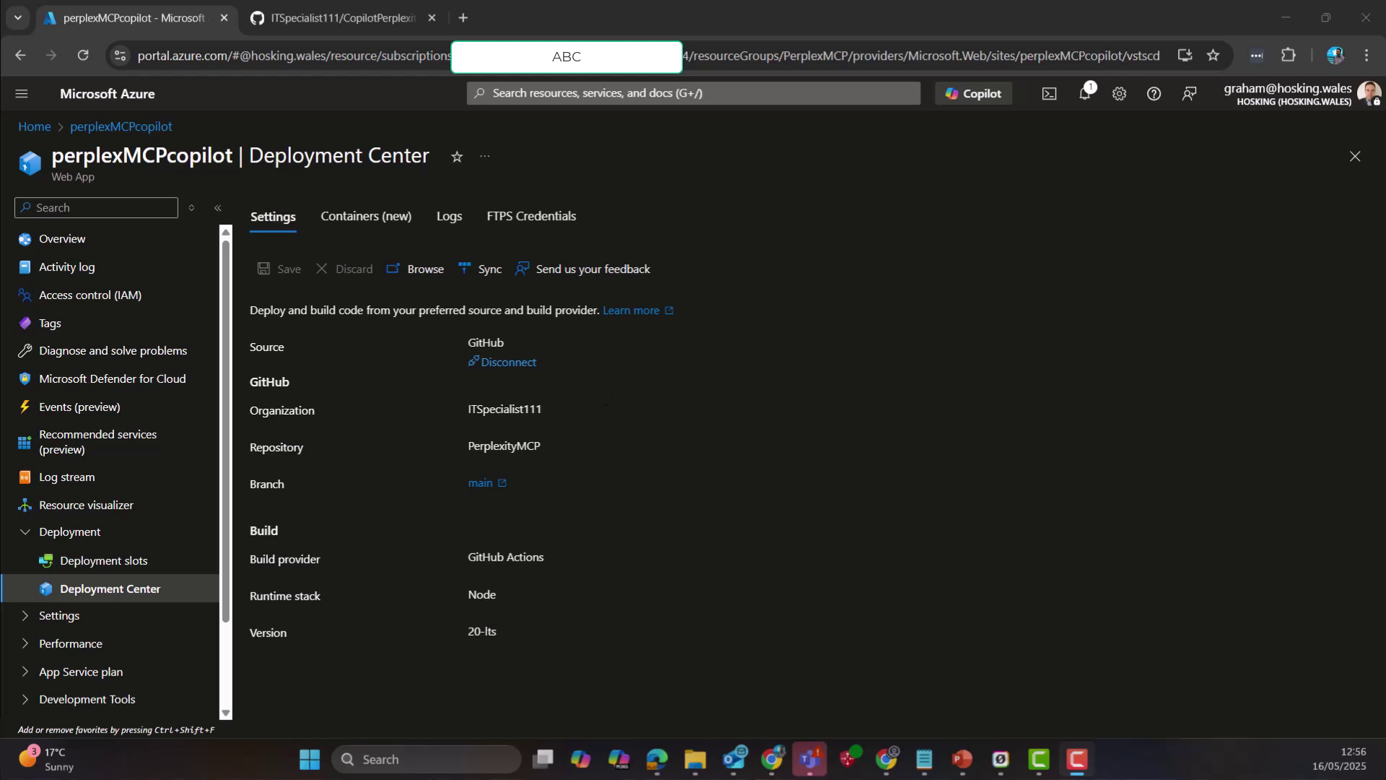
# Step: Switch to the Power Apps Custom connectors page, which lists only JokeMCP
pyautogui.hotkey('alt', 'Tab')
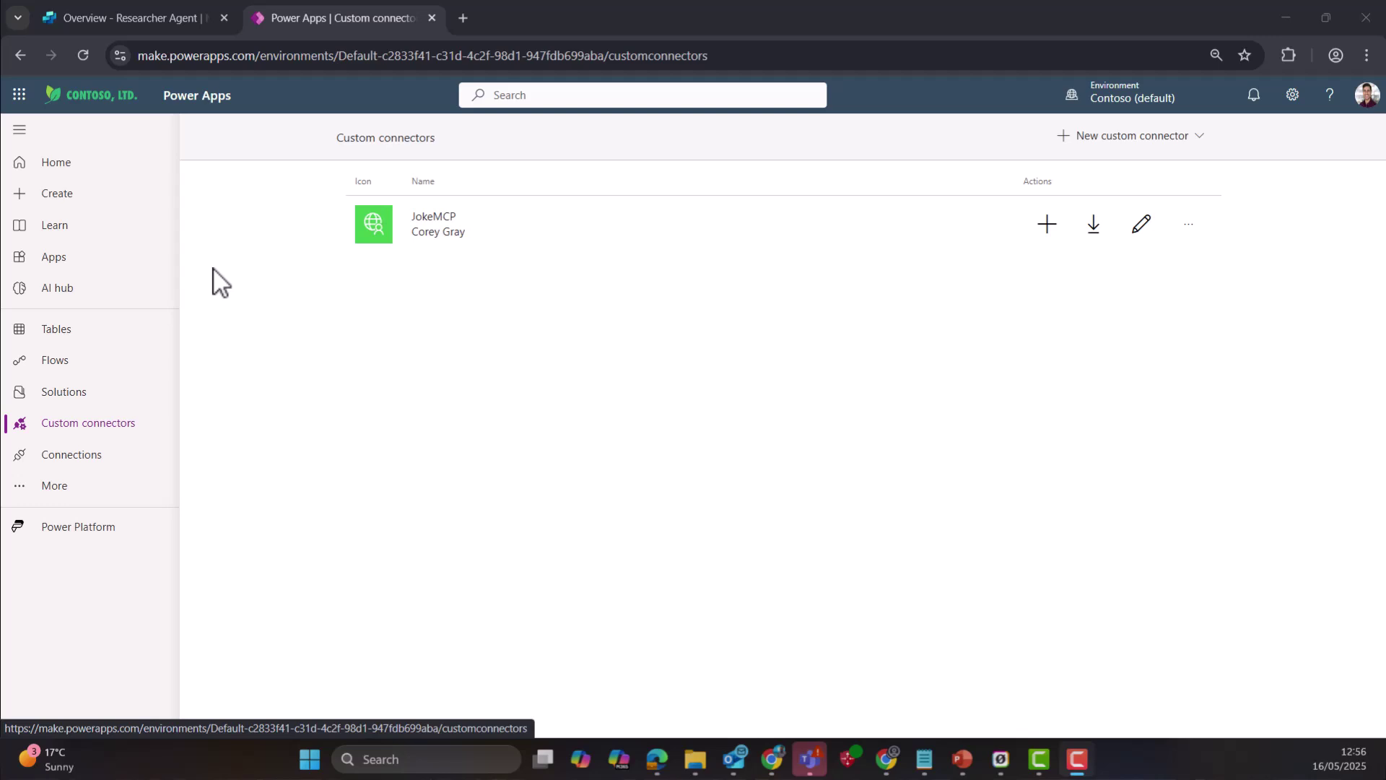
# Step: Start a blank custom connector named Perplexity AI and select its default YAML in the Swagger editor
pyautogui.click(1138, 142)
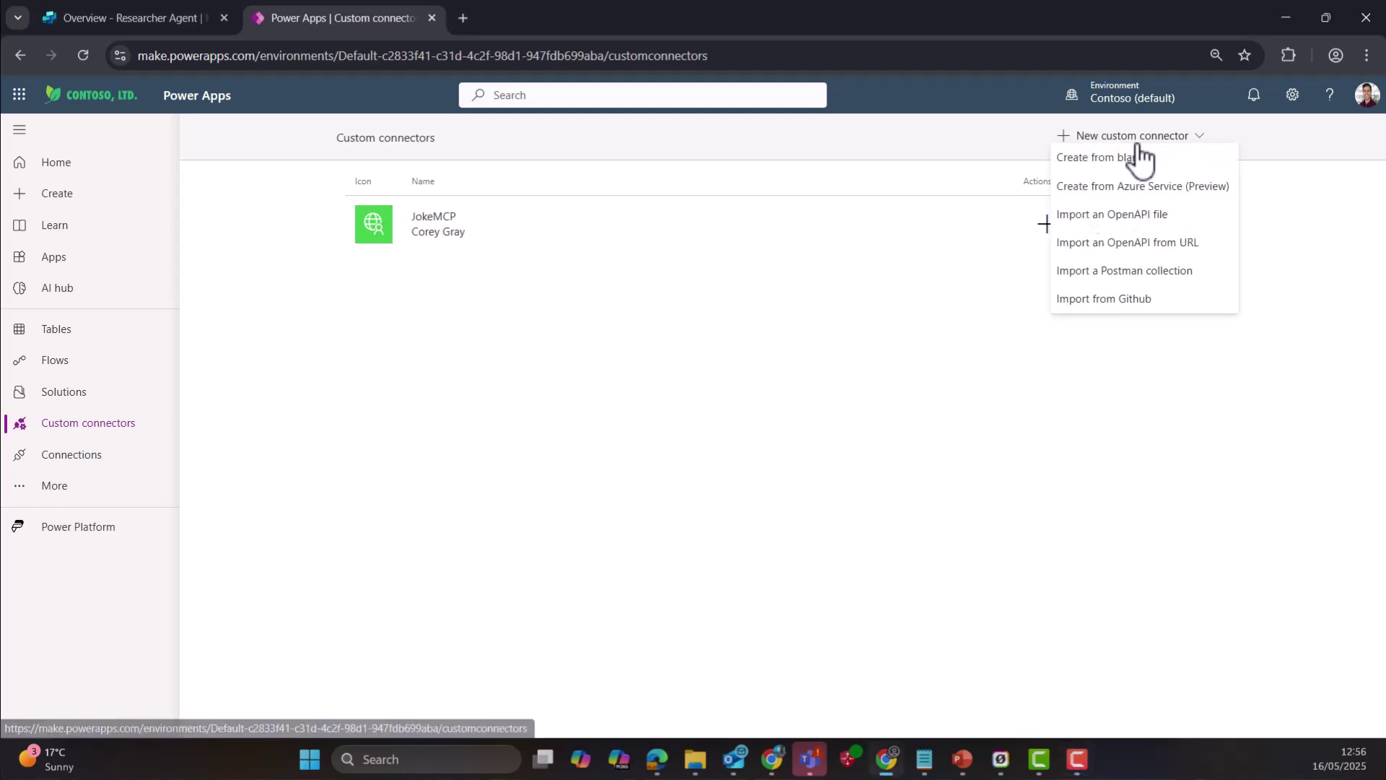
pyautogui.click(1139, 158)
pyautogui.click(582, 426)
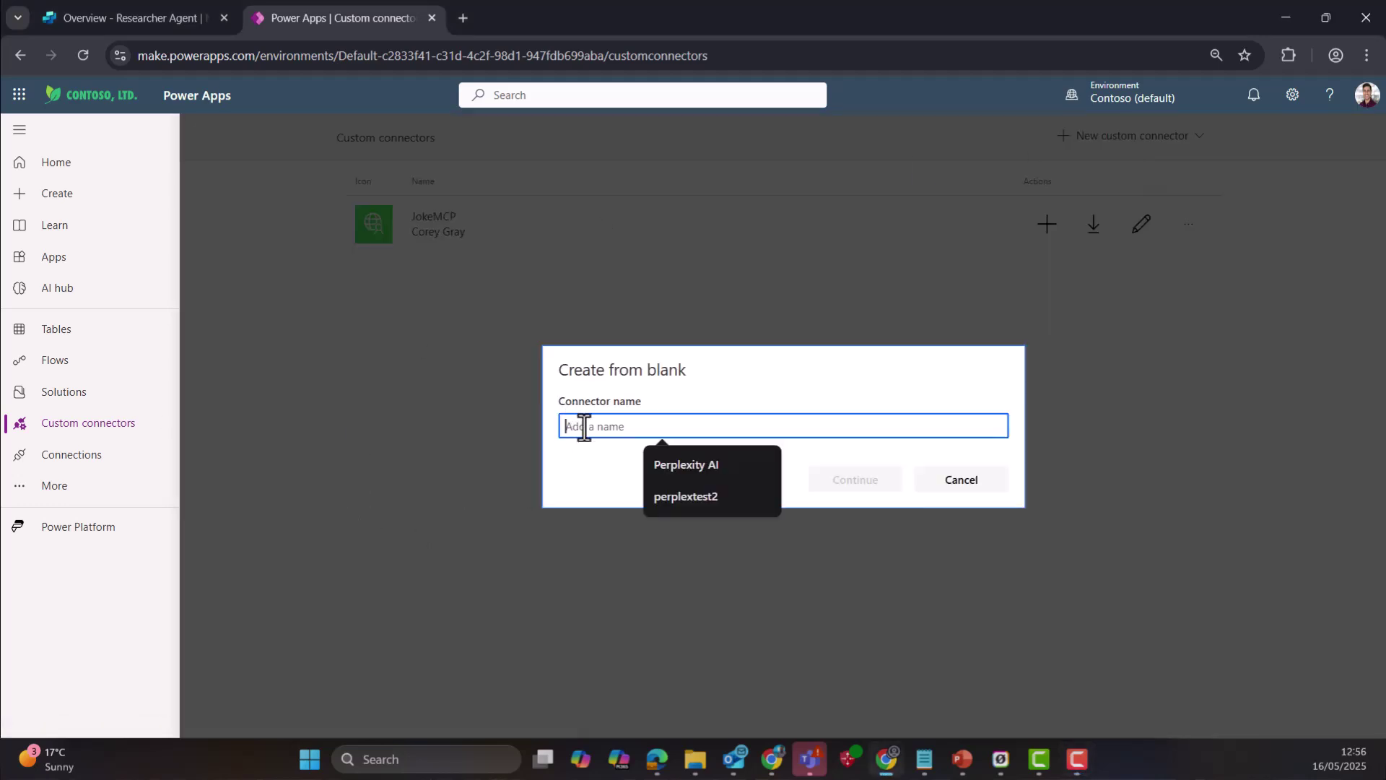
pyautogui.click(698, 475)
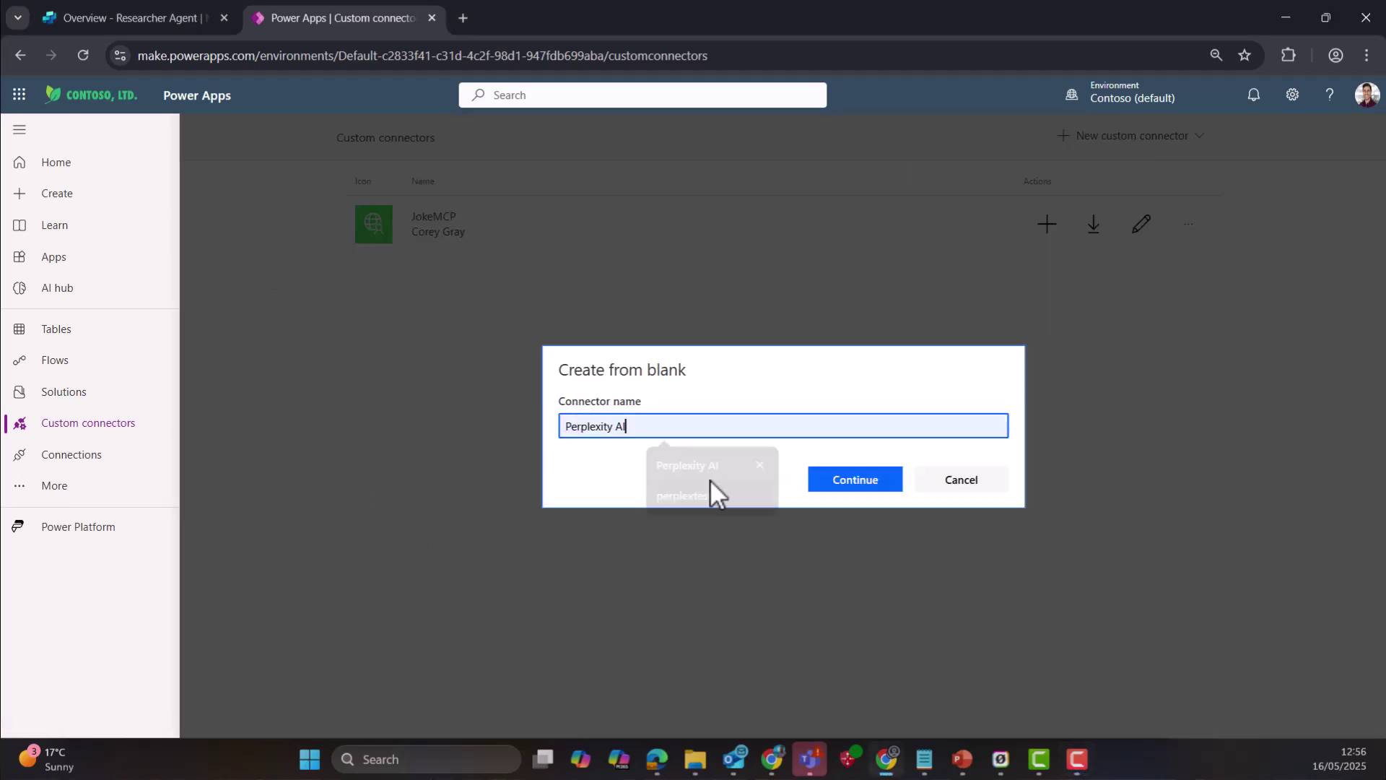
pyautogui.click(850, 490)
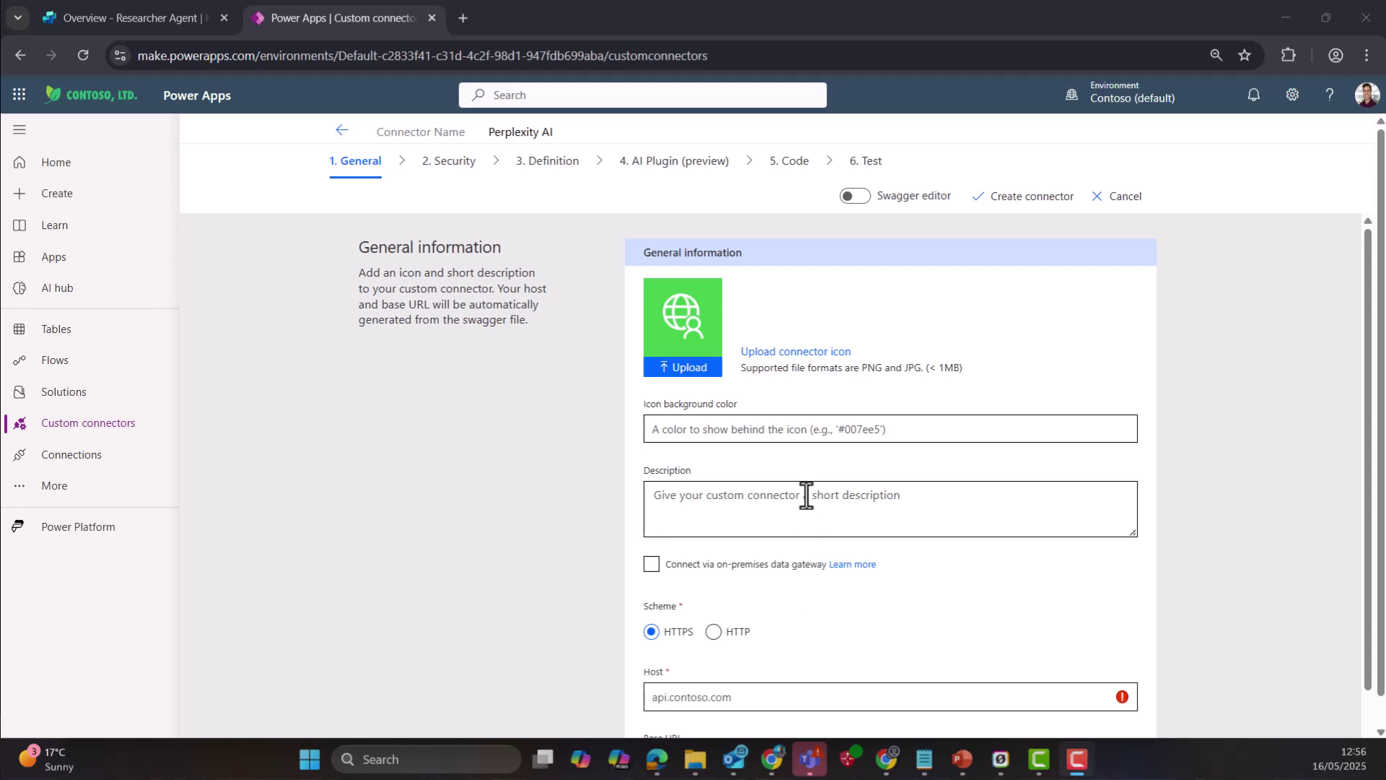
pyautogui.click(854, 196)
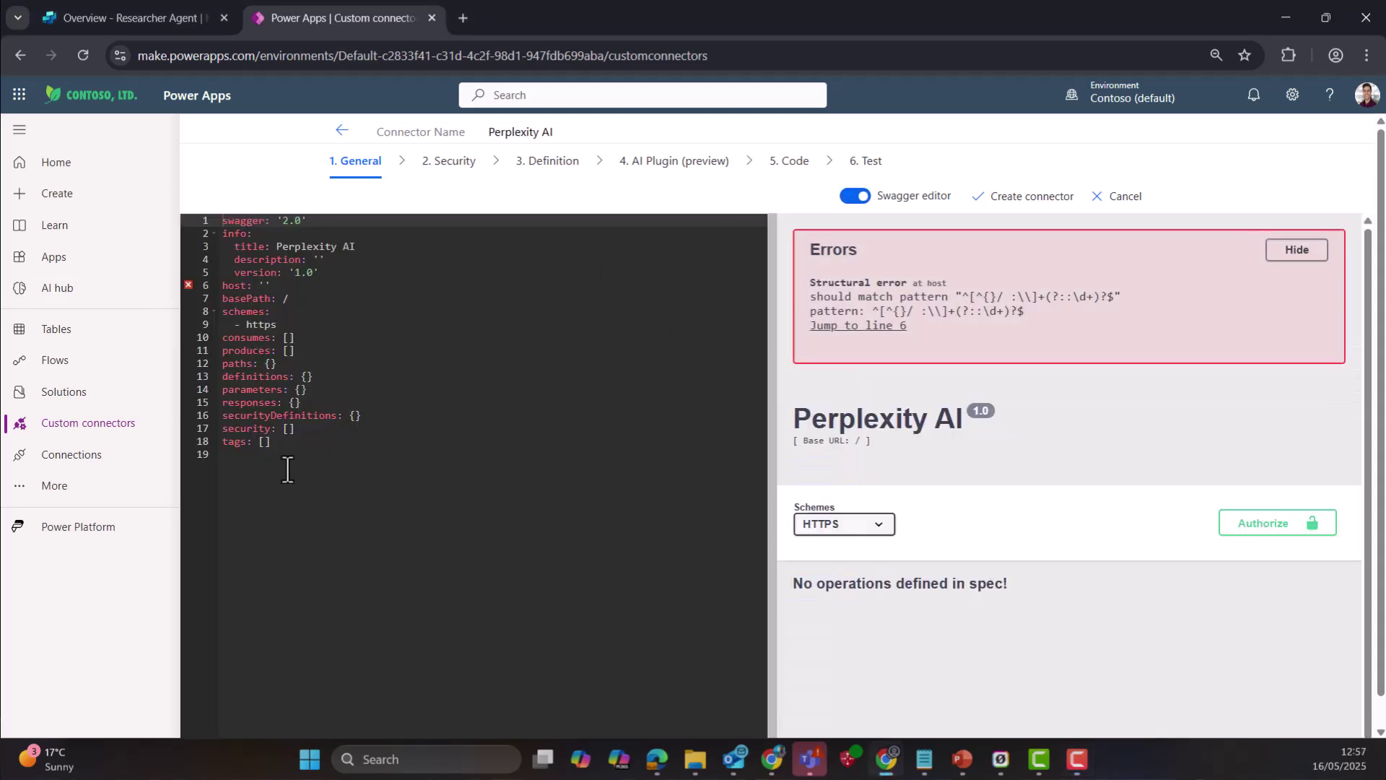
pyautogui.moveTo(284, 457); pyautogui.dragTo(193, 217)
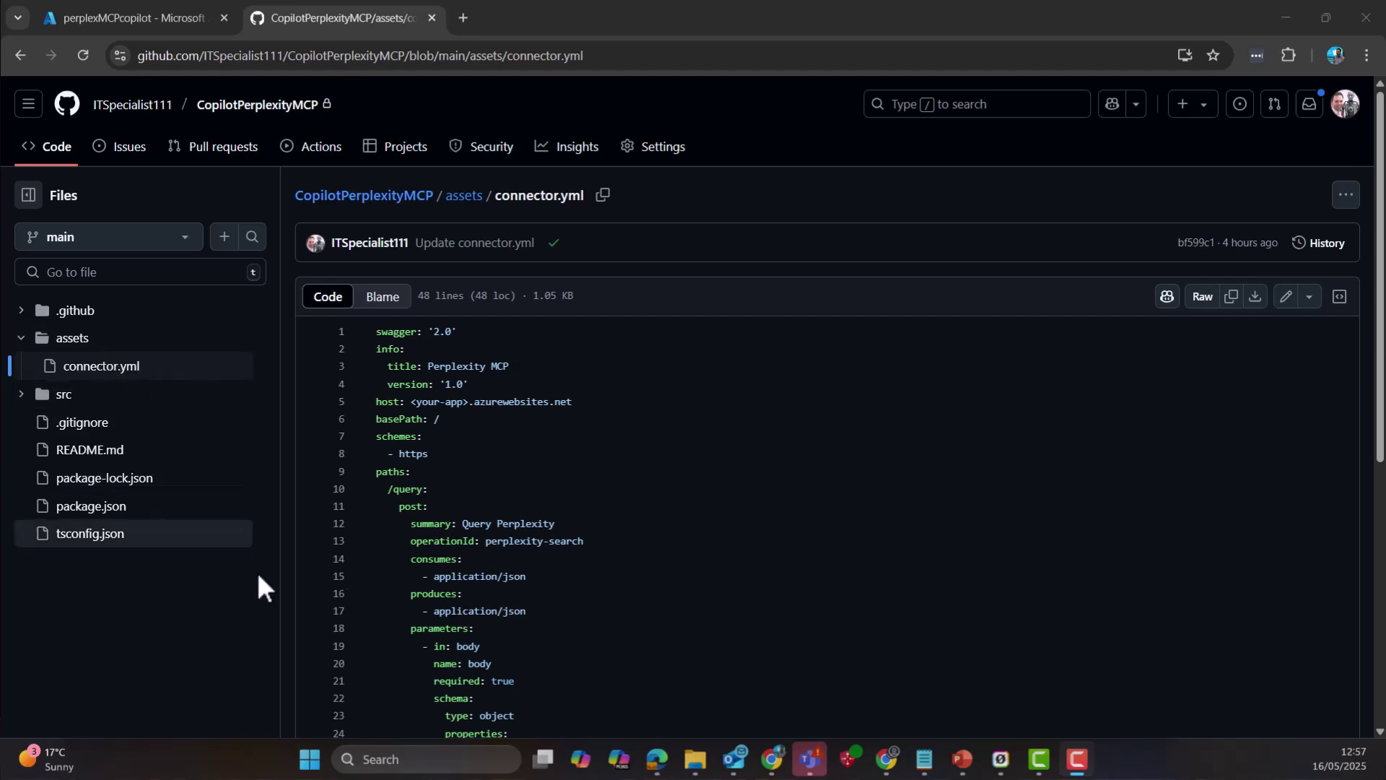
# Step: Select the placeholder host value on line 5 of the pasted connector.yml definition
pyautogui.click(411, 401)
pyautogui.moveTo(454, 406); pyautogui.dragTo(576, 406)
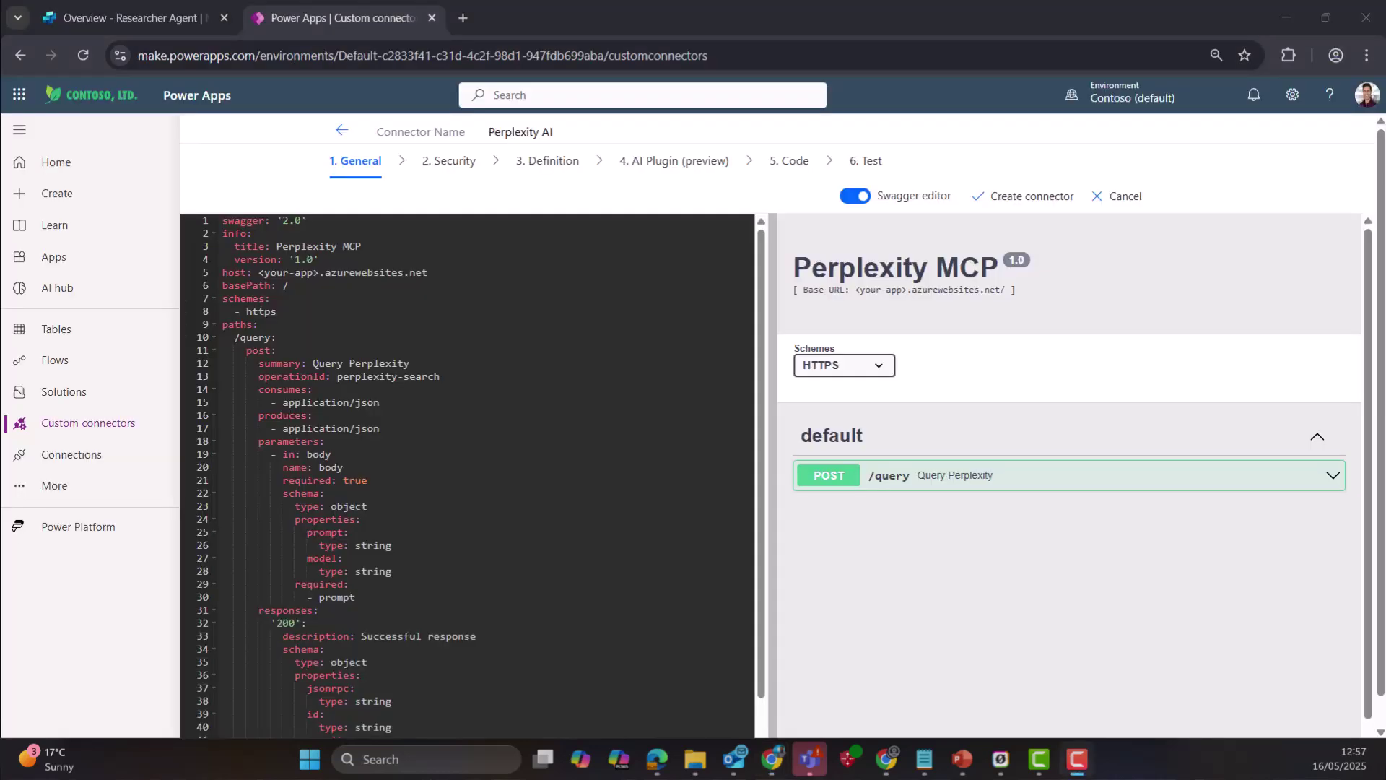
# Step: Set the host to the perplexmcpcopilot web app, check POST /query, and create the connector
pyautogui.hotkey('ctrl', 'v')
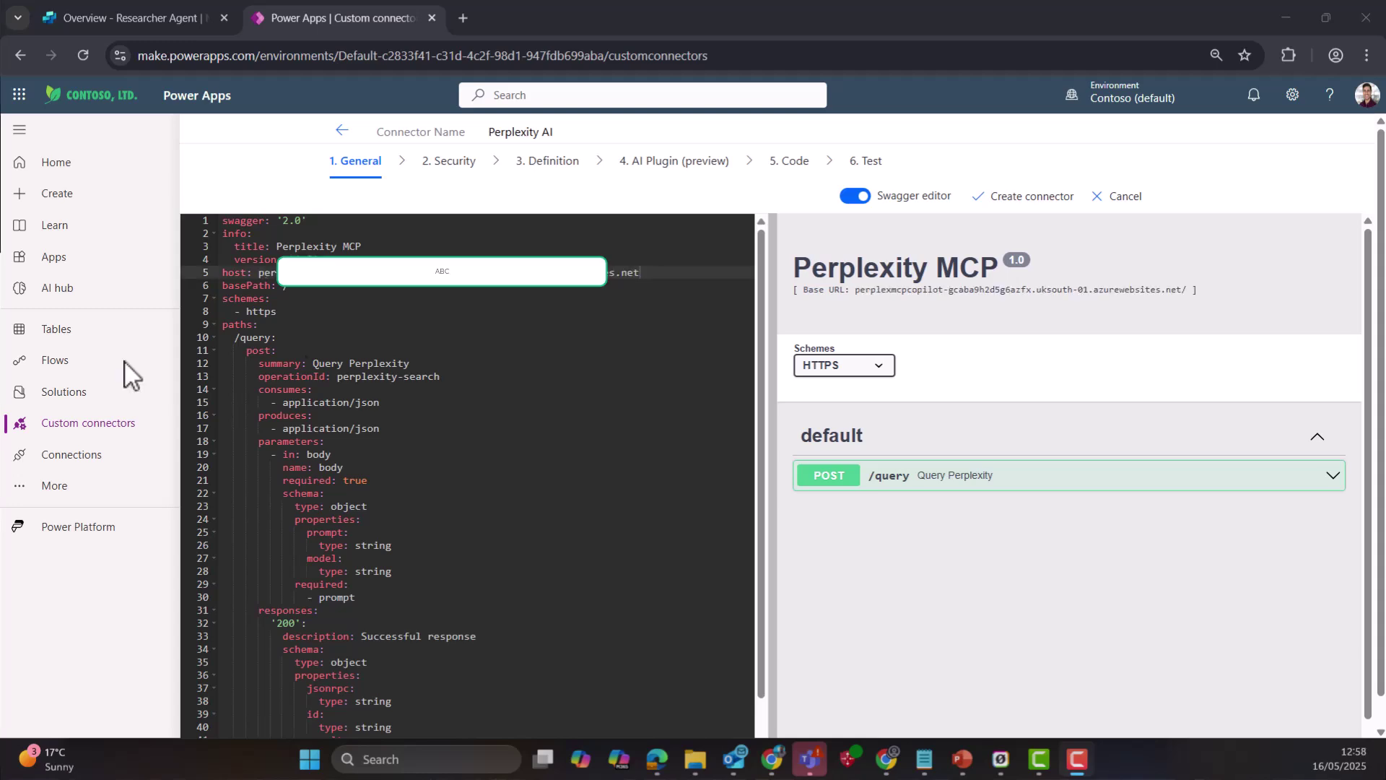
pyautogui.click(642, 270)
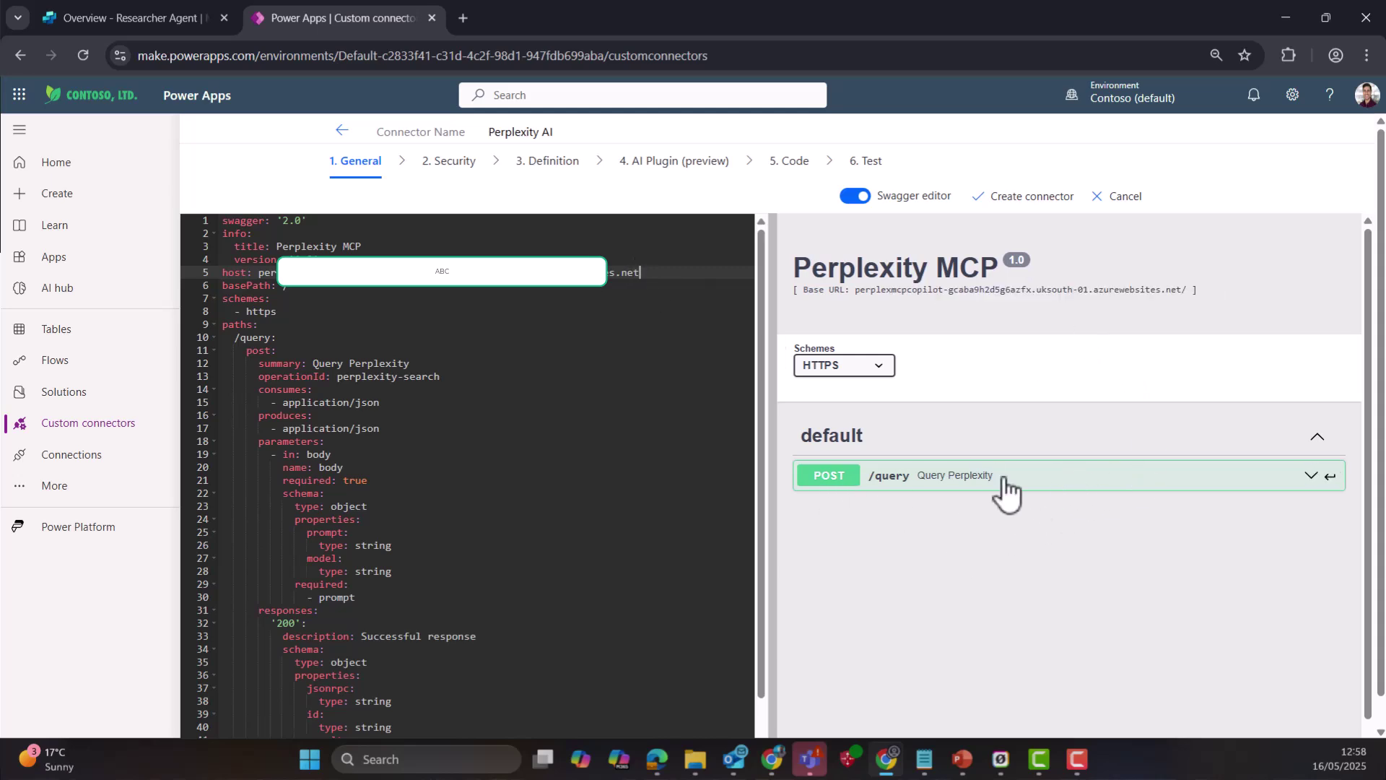
pyautogui.click(1285, 484)
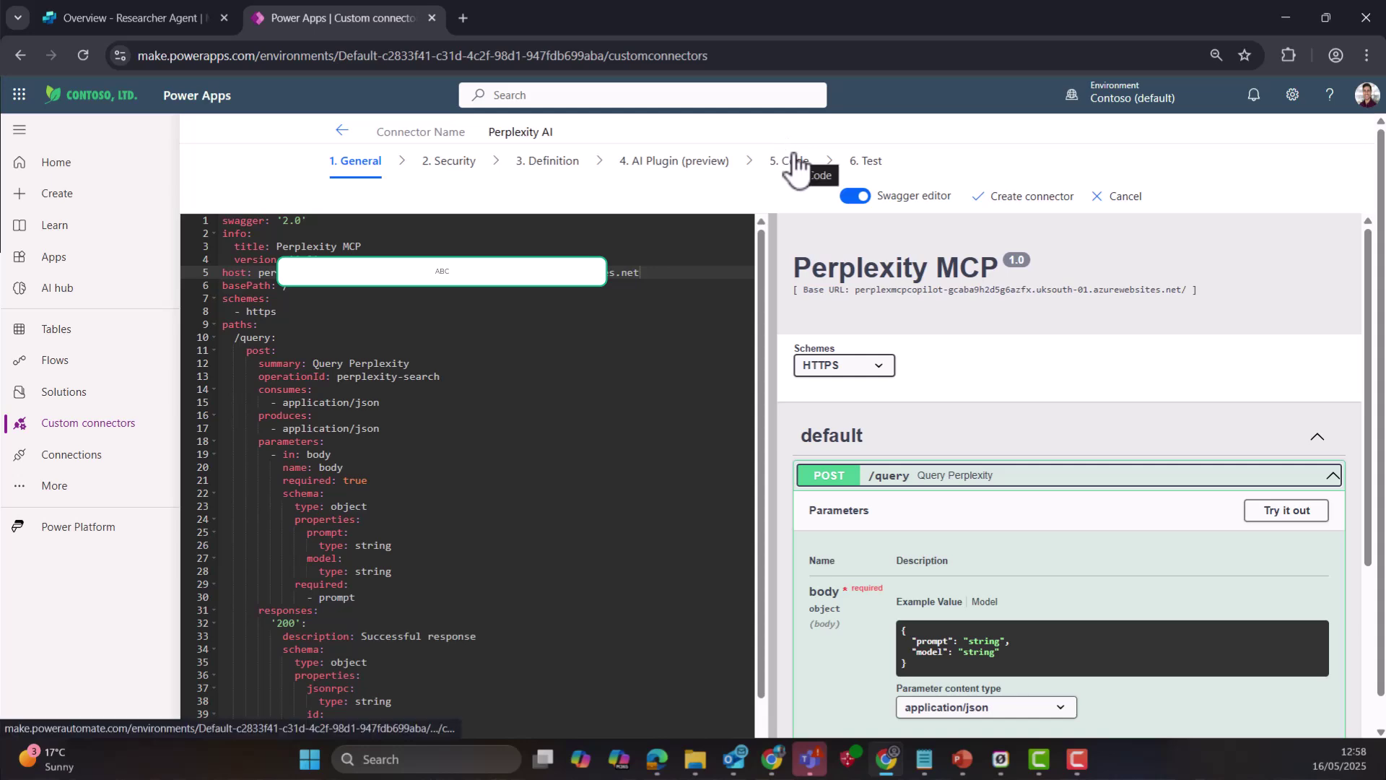
pyautogui.click(1013, 204)
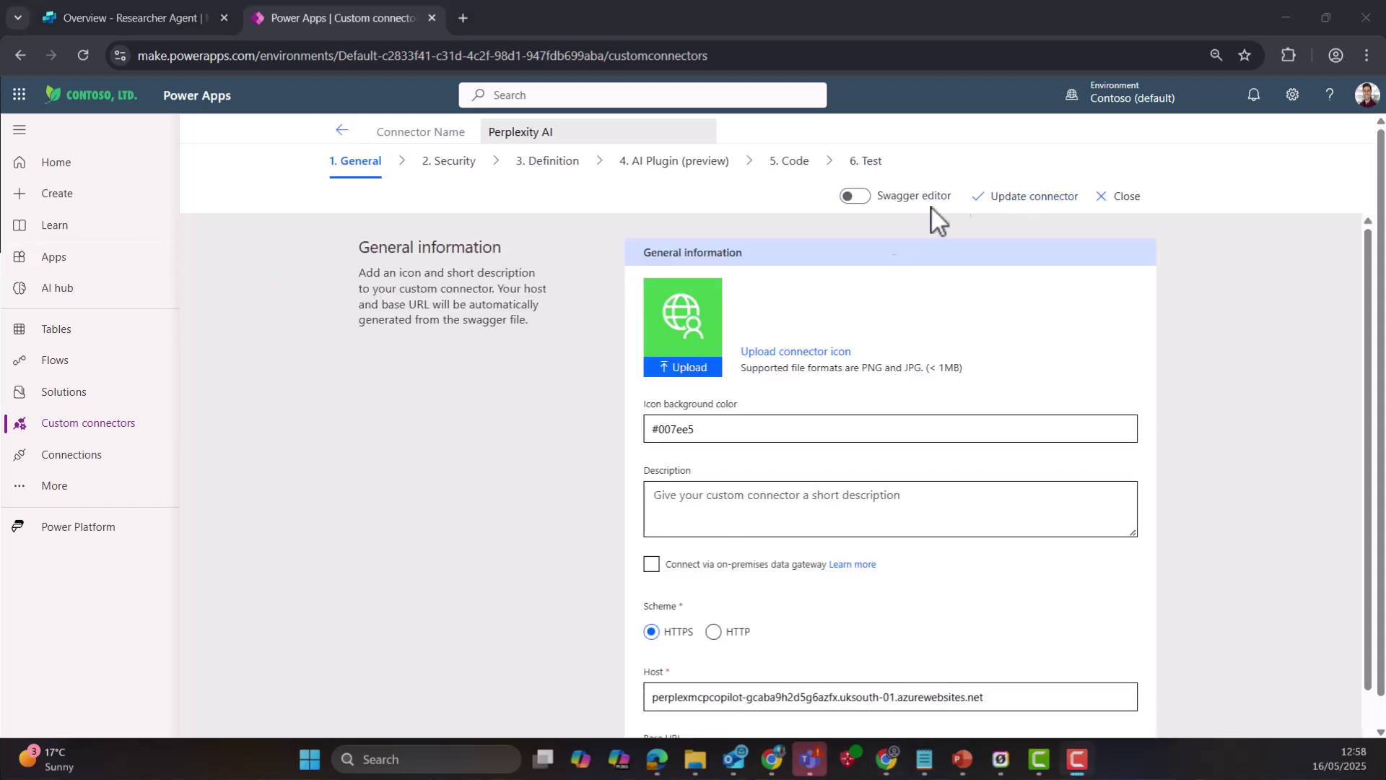
# Step: Create a new Perplexity AI connection from the connector's Test page and confirm it is Connected
pyautogui.click(874, 162)
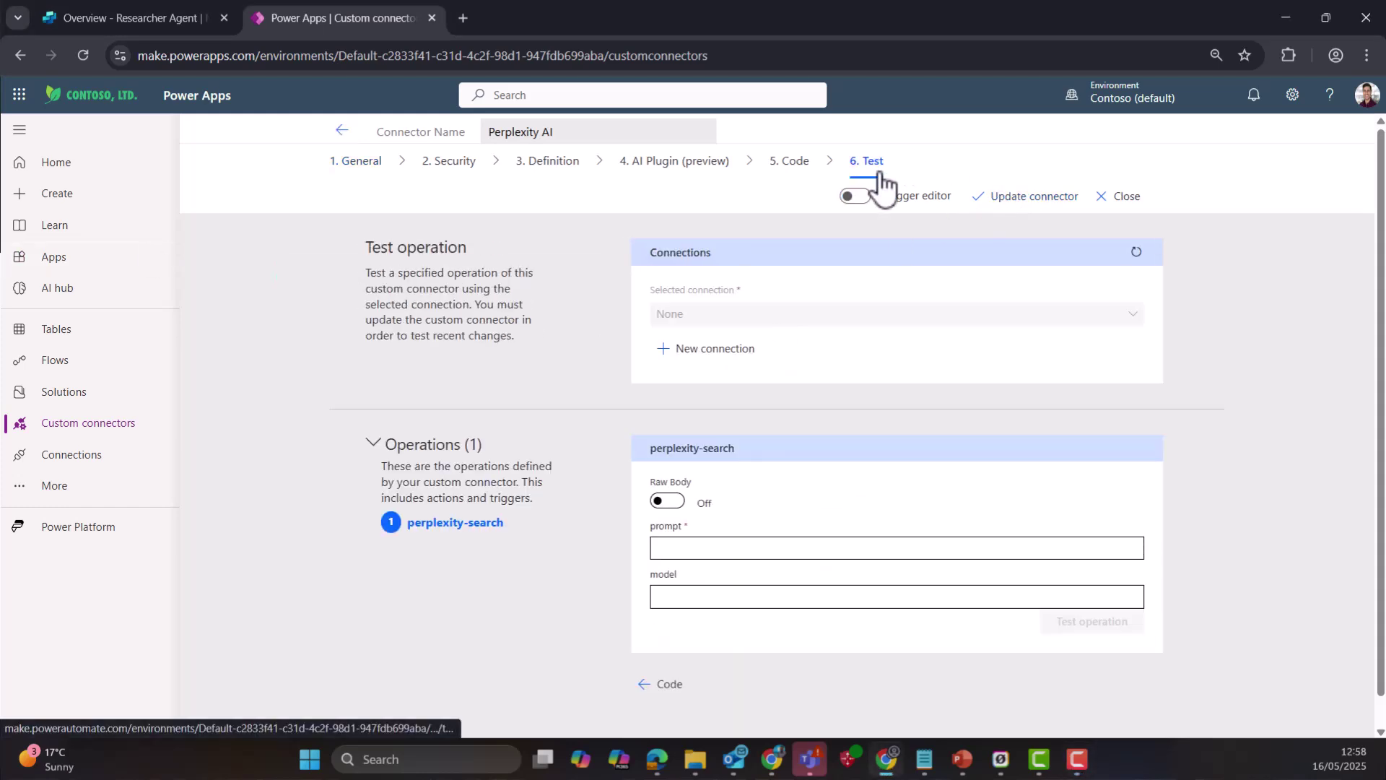
pyautogui.click(705, 352)
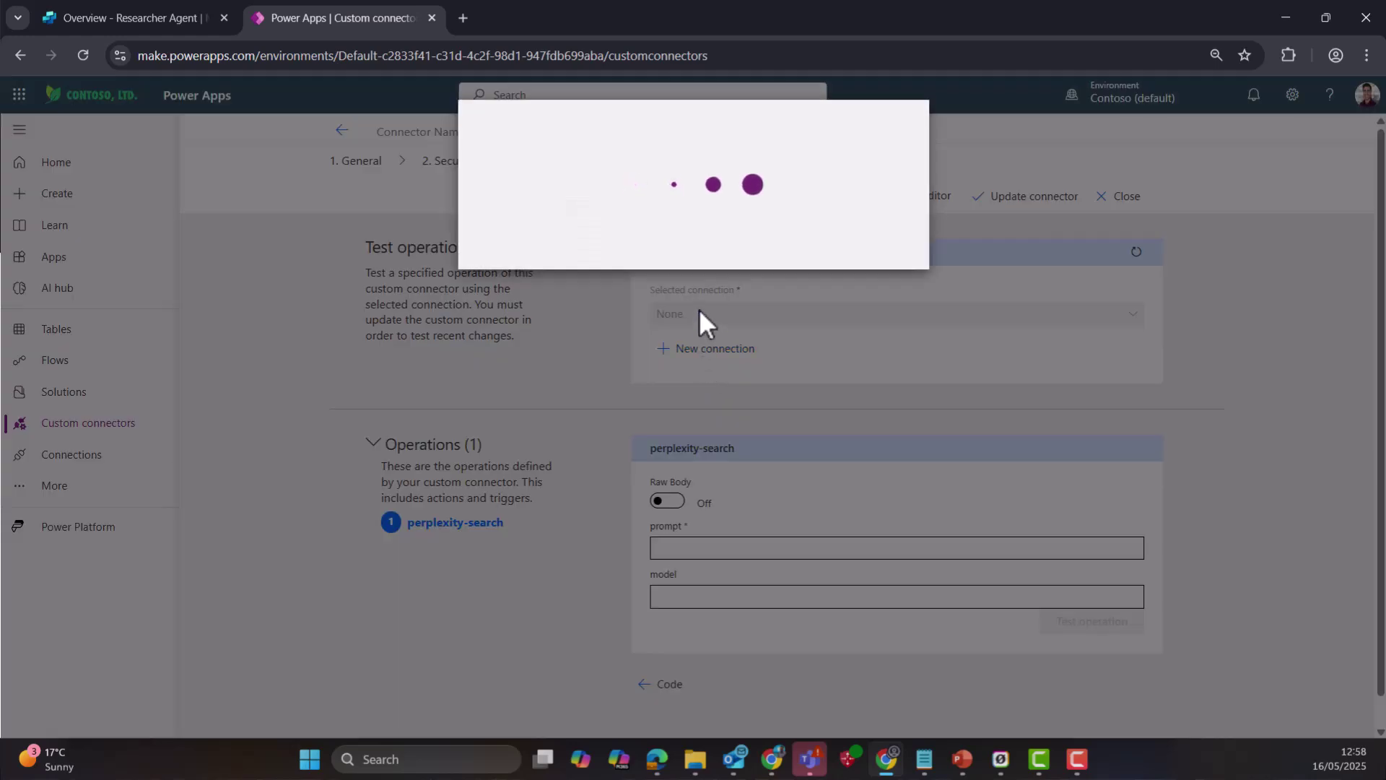
pyautogui.click(858, 286)
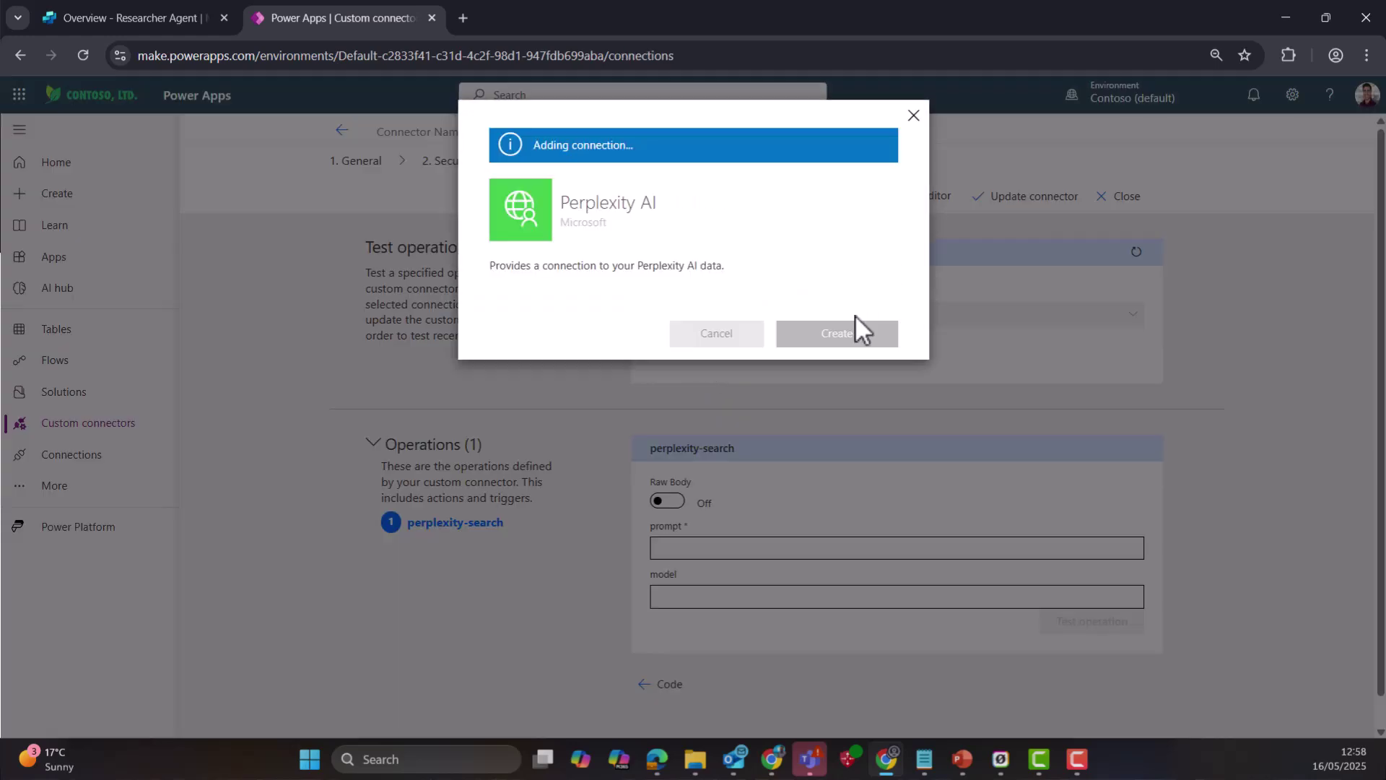
pyautogui.scroll(-10, 430, 436)
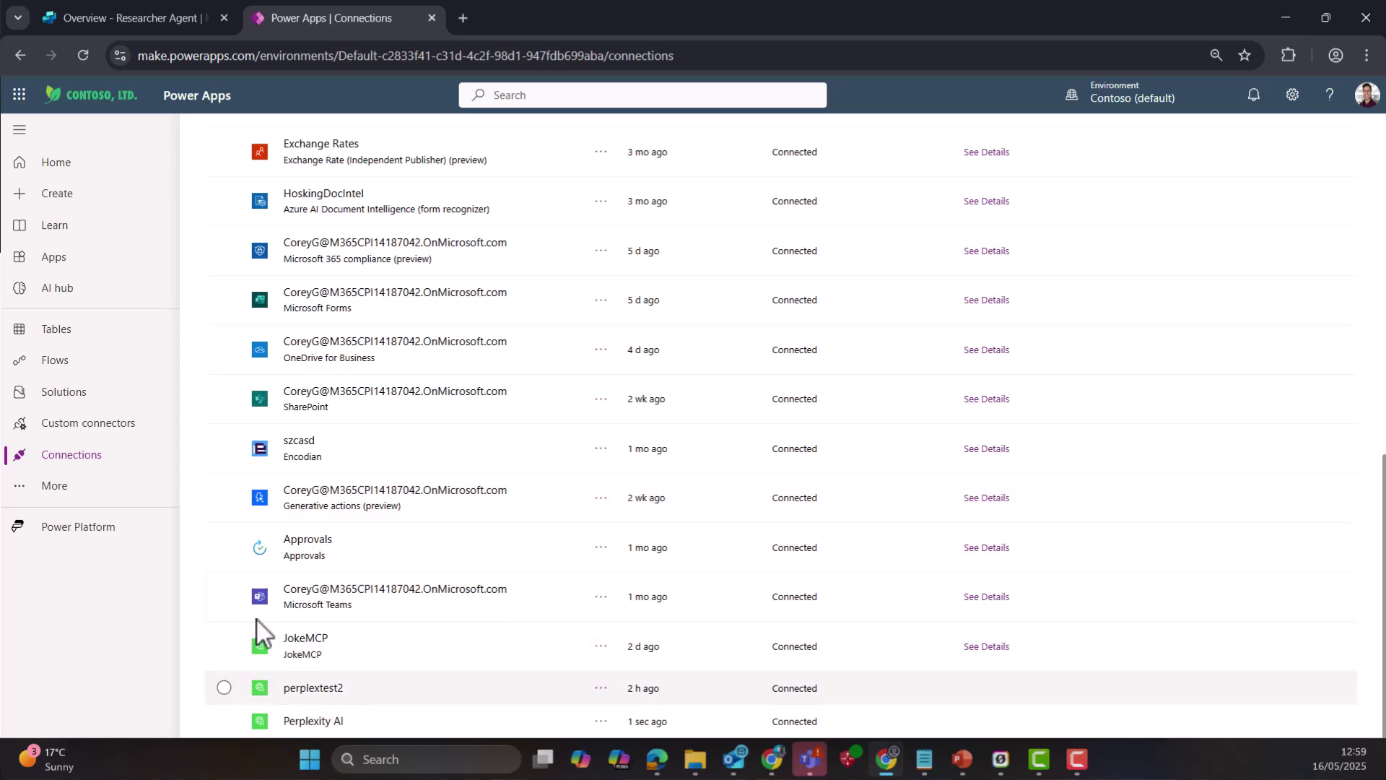
pyautogui.click(166, 14)
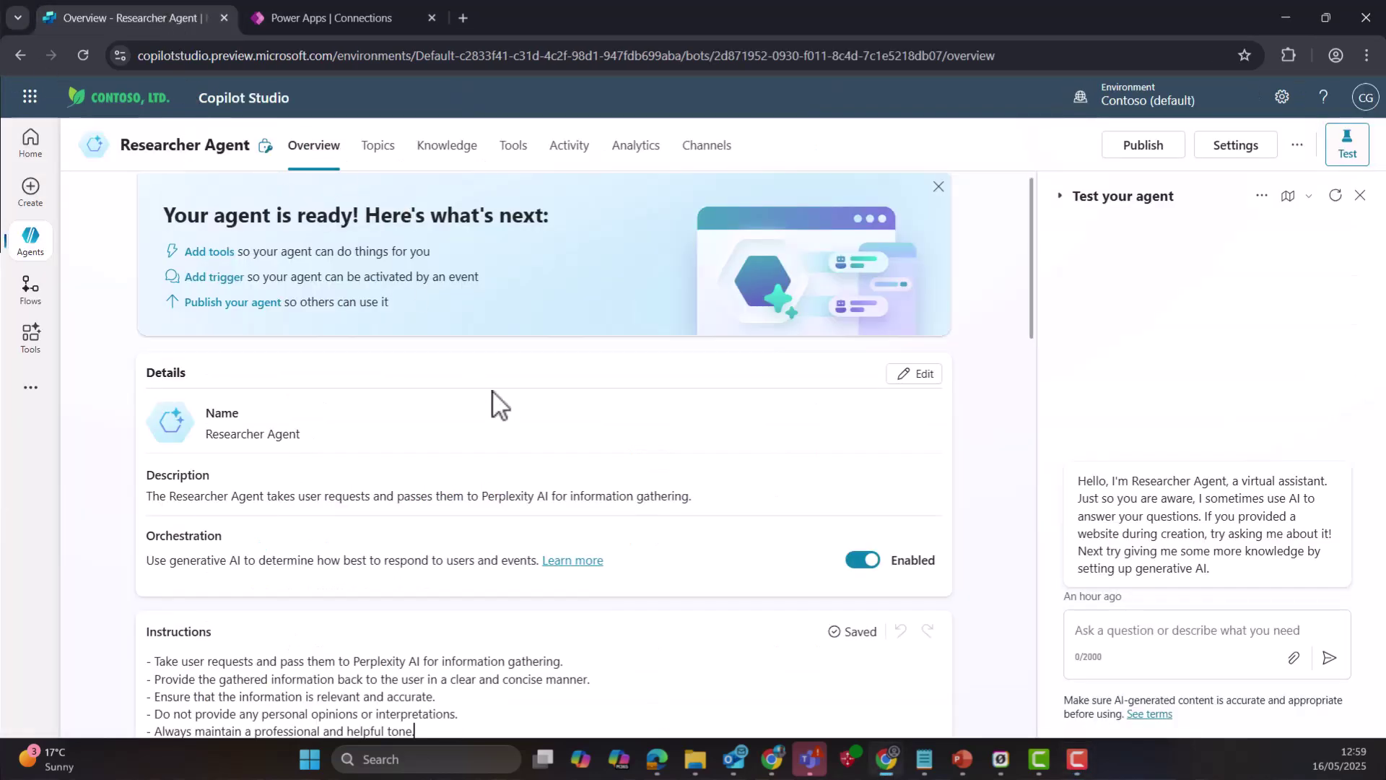
# Step: Begin adding an action to the Researcher Agent, filtered to custom connectors
pyautogui.click(517, 148)
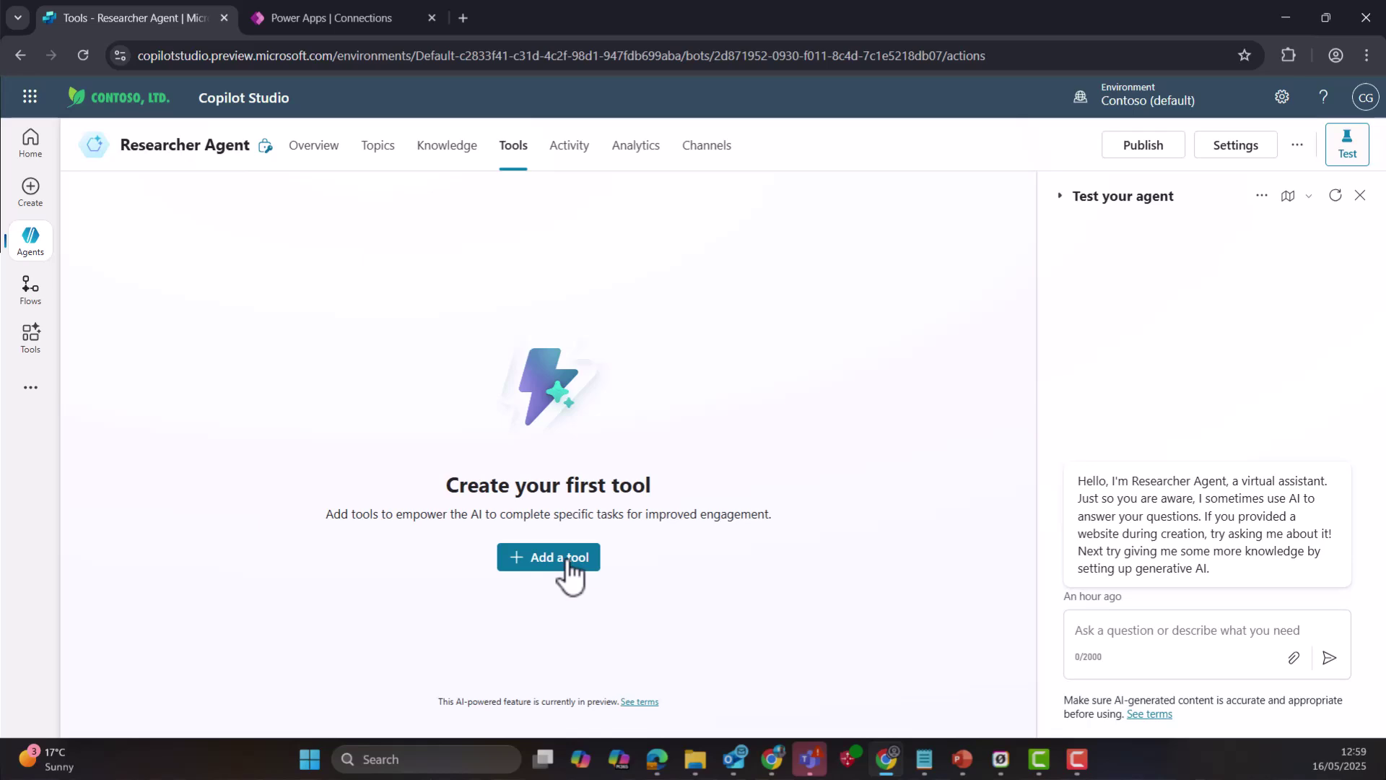
pyautogui.click(568, 561)
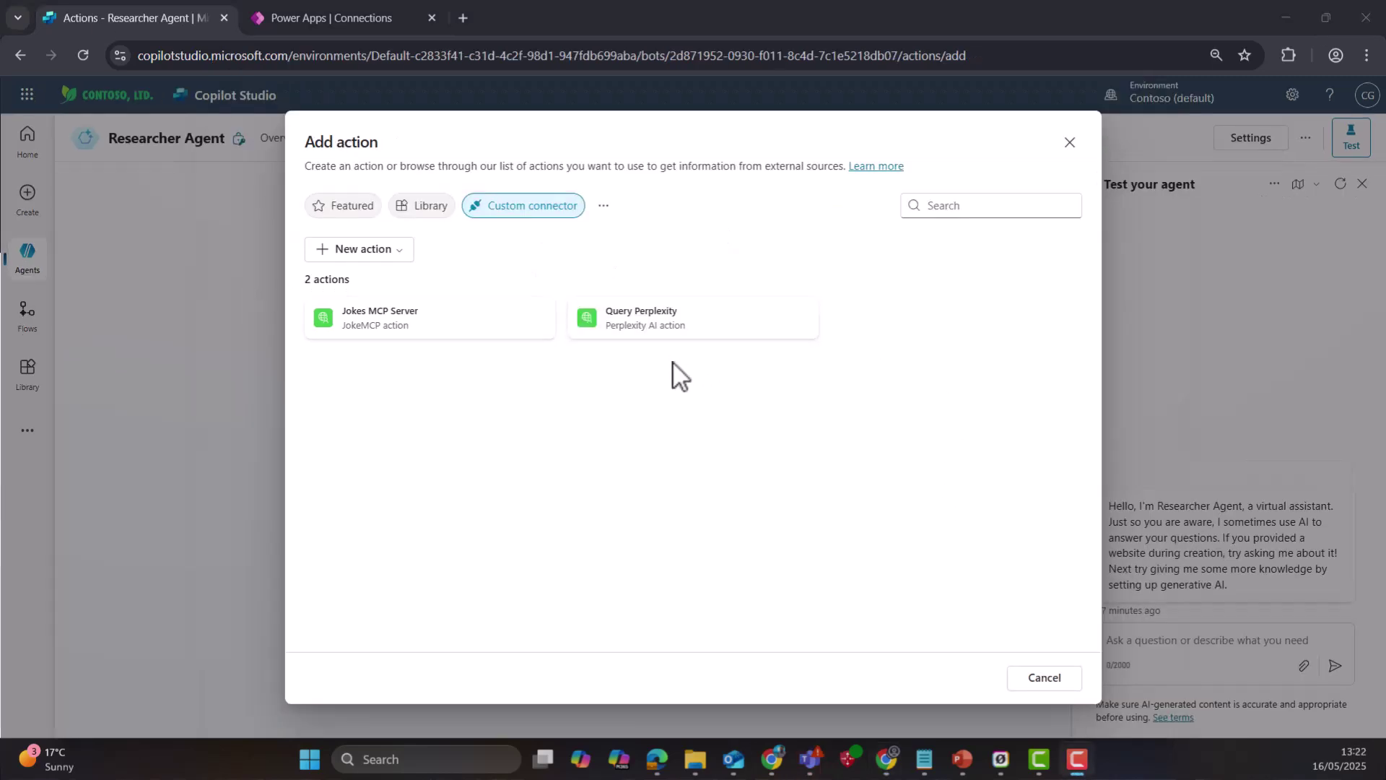
# Step: Choose the Query Perplexity action and name it 'Perplex AI'
pyautogui.click(713, 318)
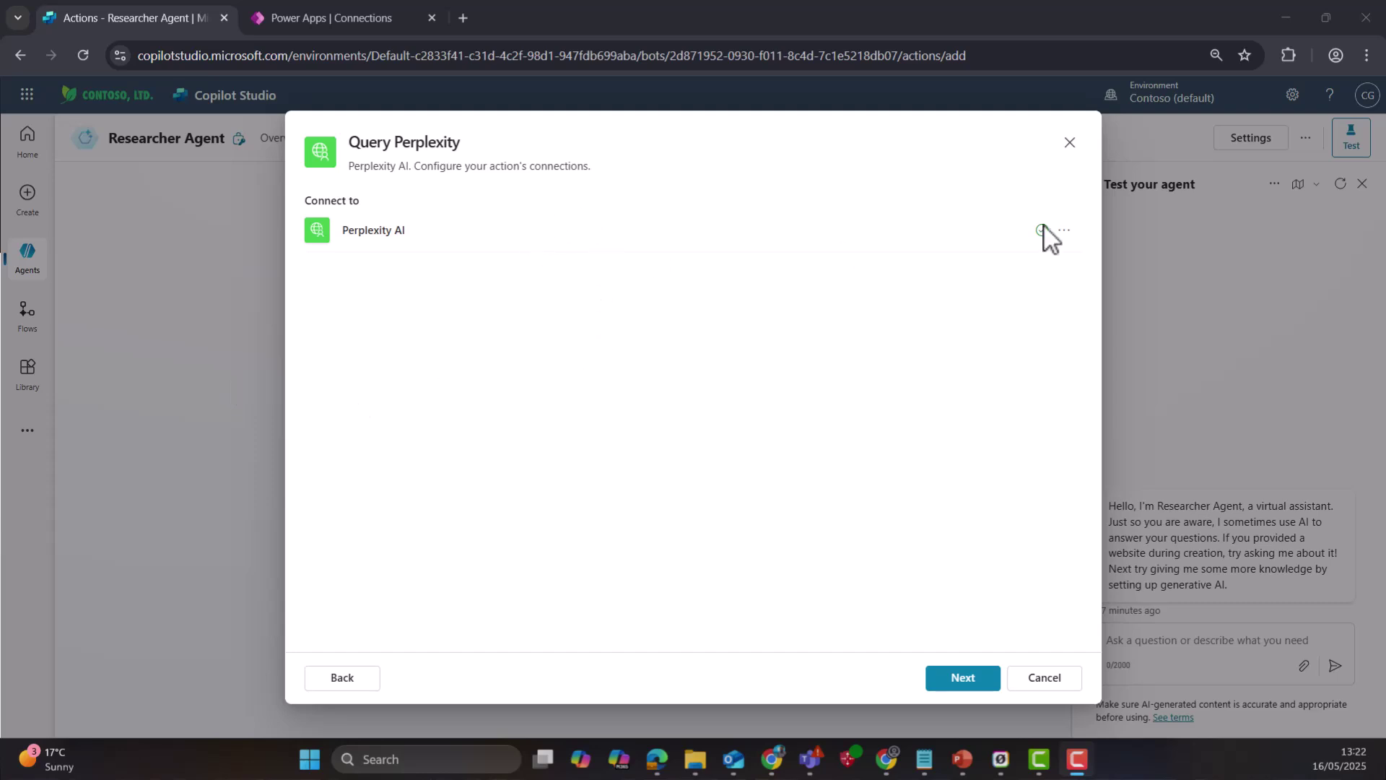
pyautogui.click(974, 683)
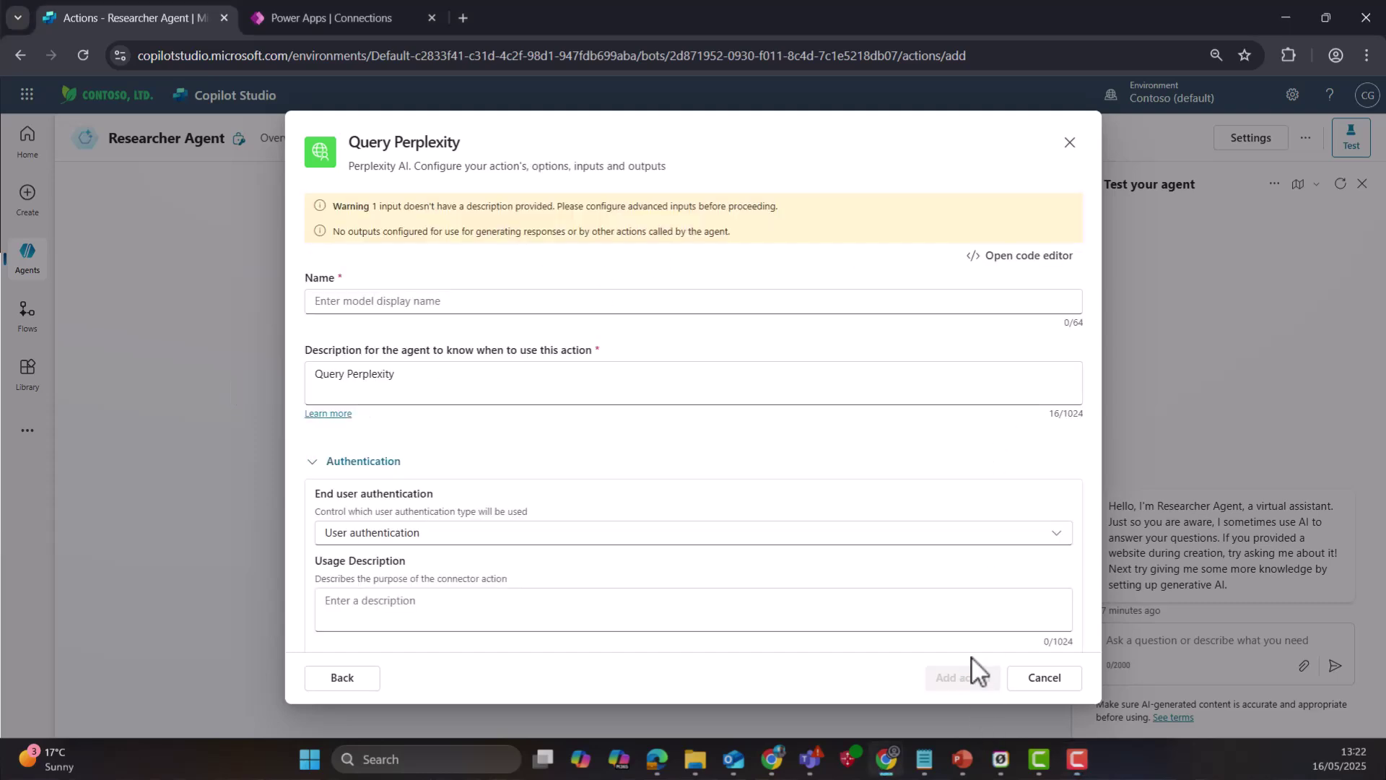
pyautogui.click(388, 303)
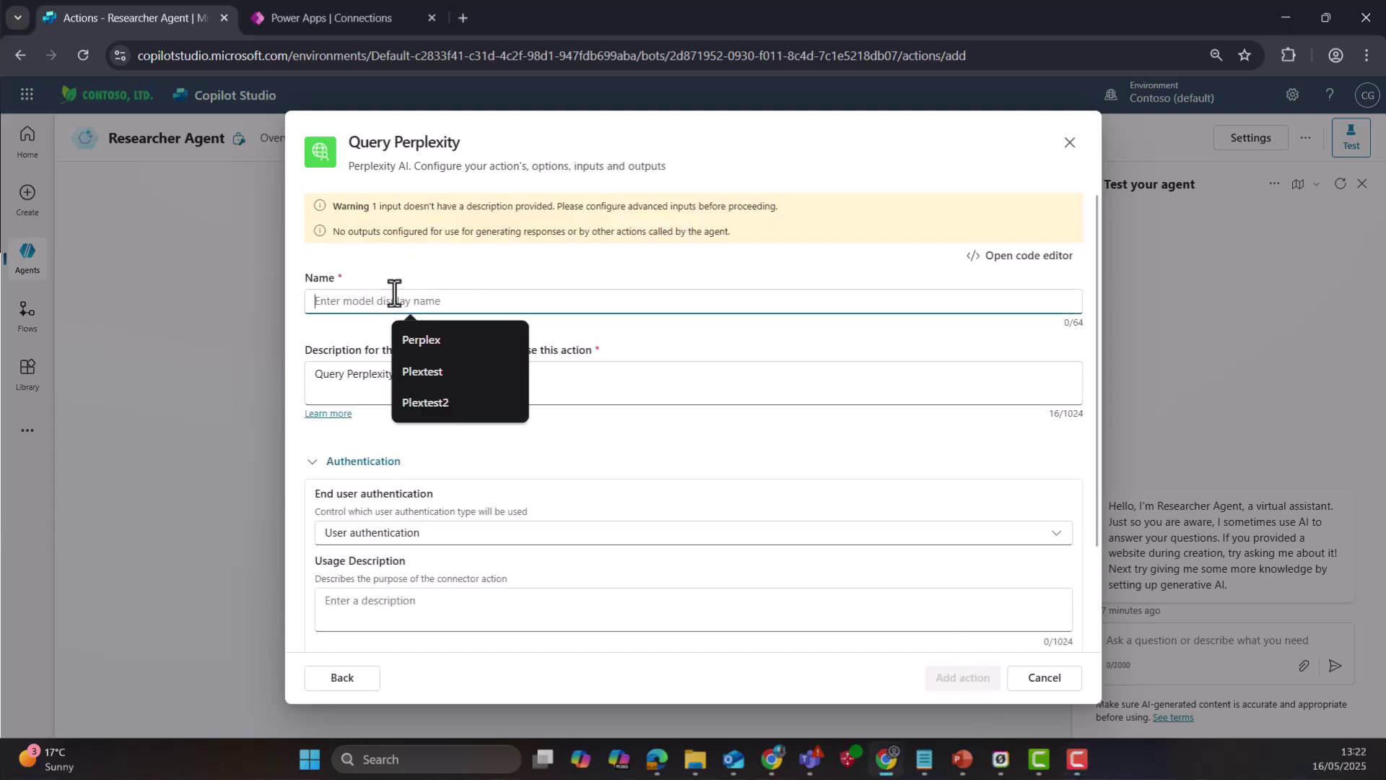
pyautogui.click(439, 344)
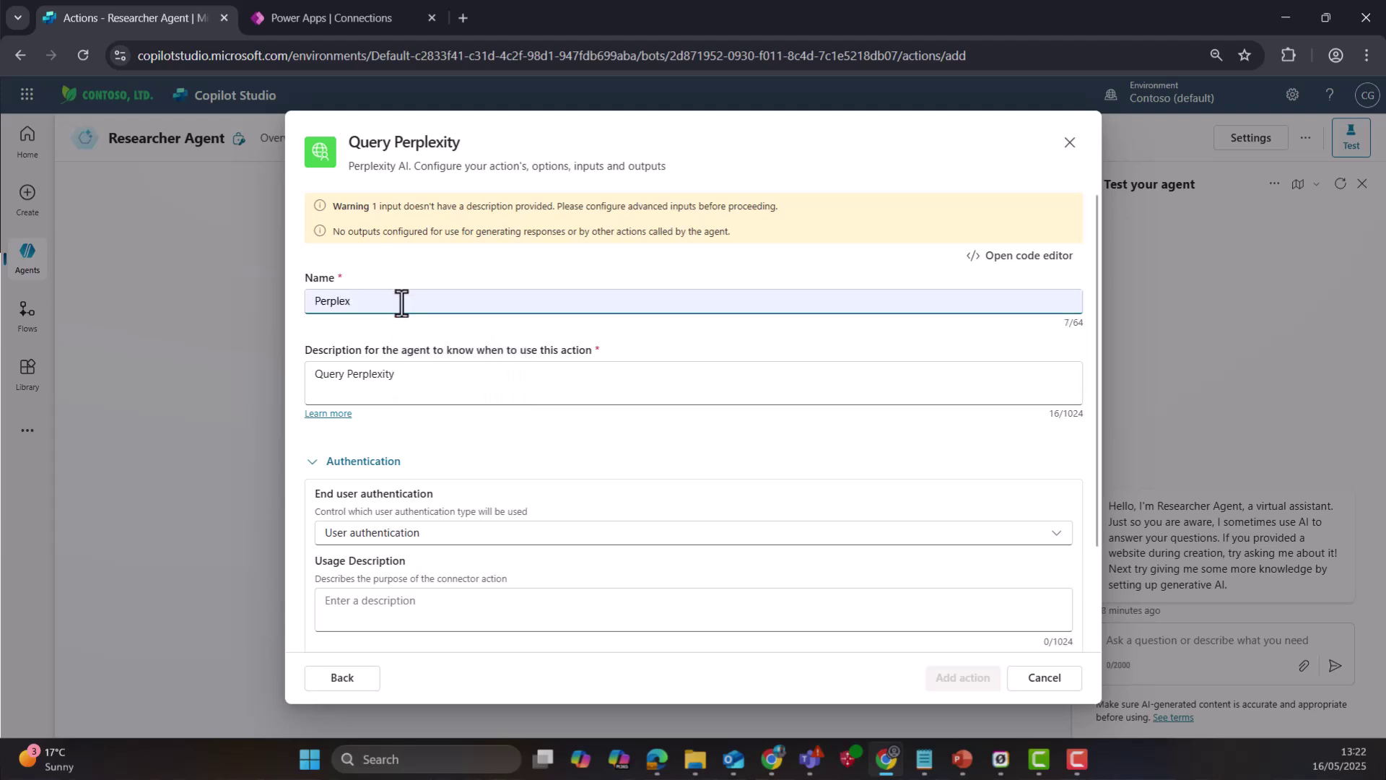
pyautogui.write('AI')
pyautogui.click(522, 395)
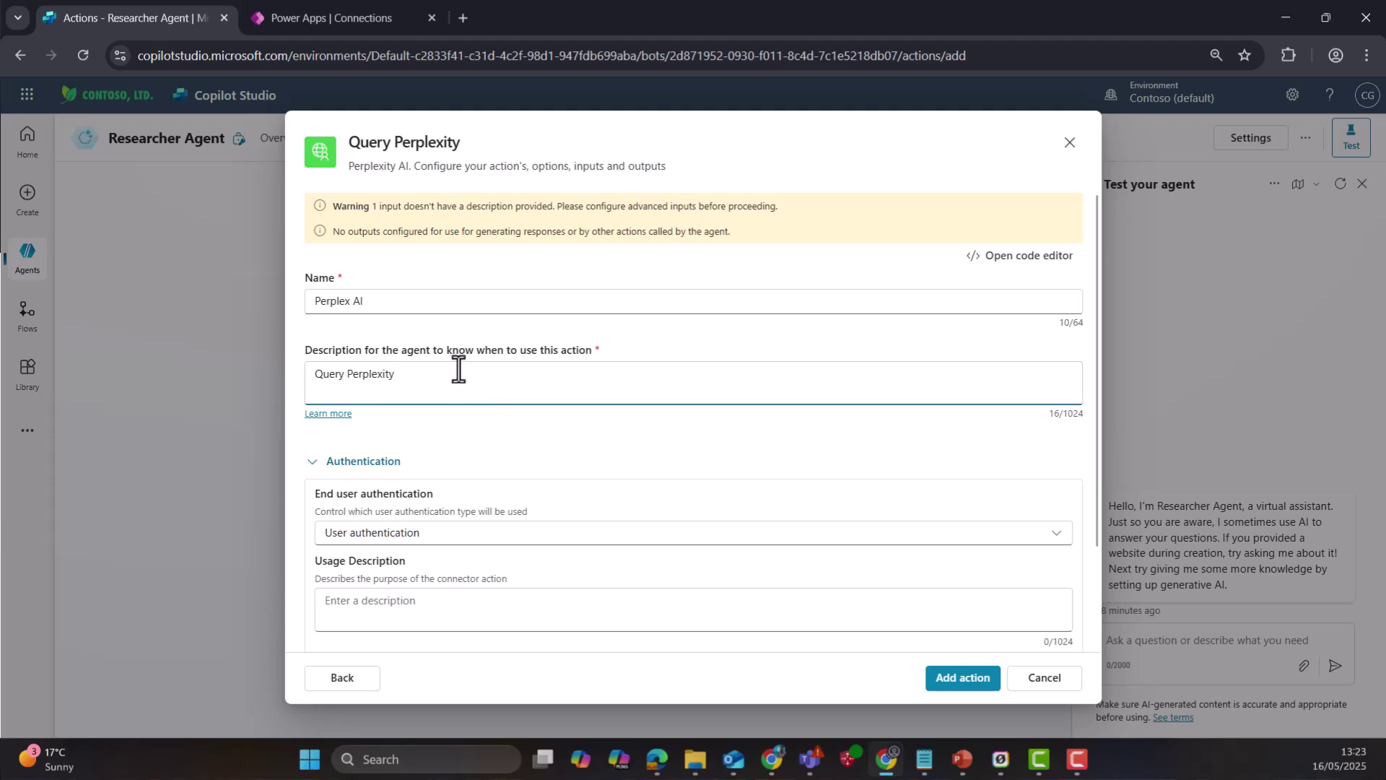
# Step: Set end user authentication to Copilot author authentication and add the action to the agent
pyautogui.click(481, 538)
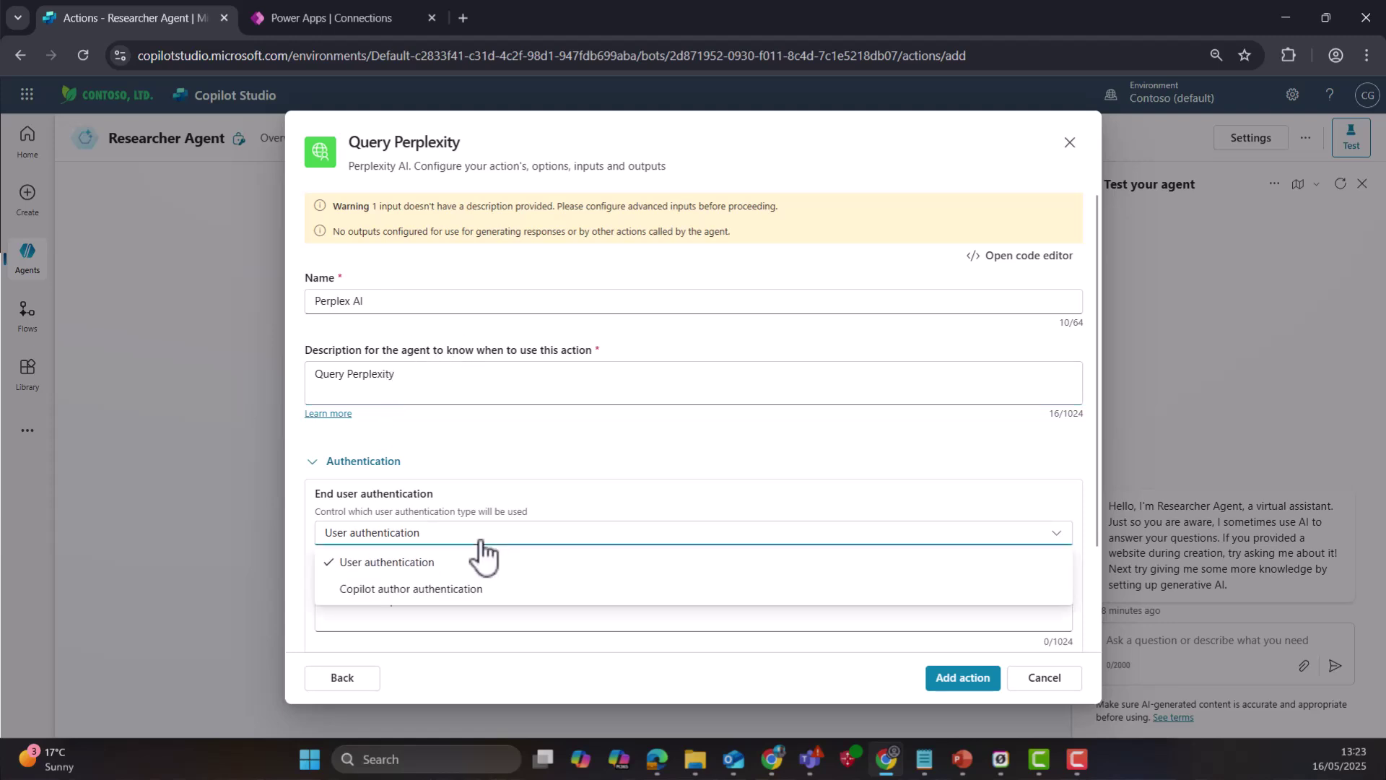
pyautogui.click(419, 590)
pyautogui.scroll(-1, 512, 508)
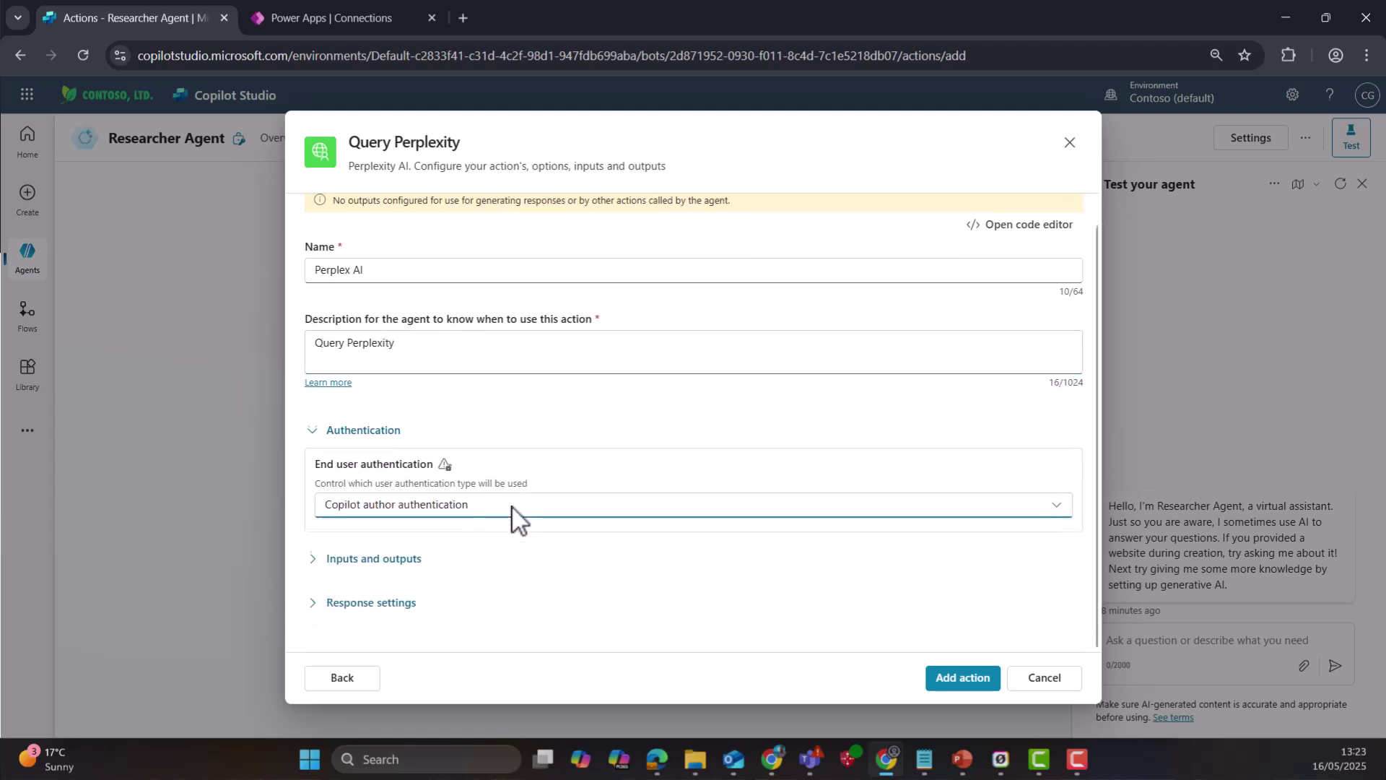
pyautogui.click(392, 559)
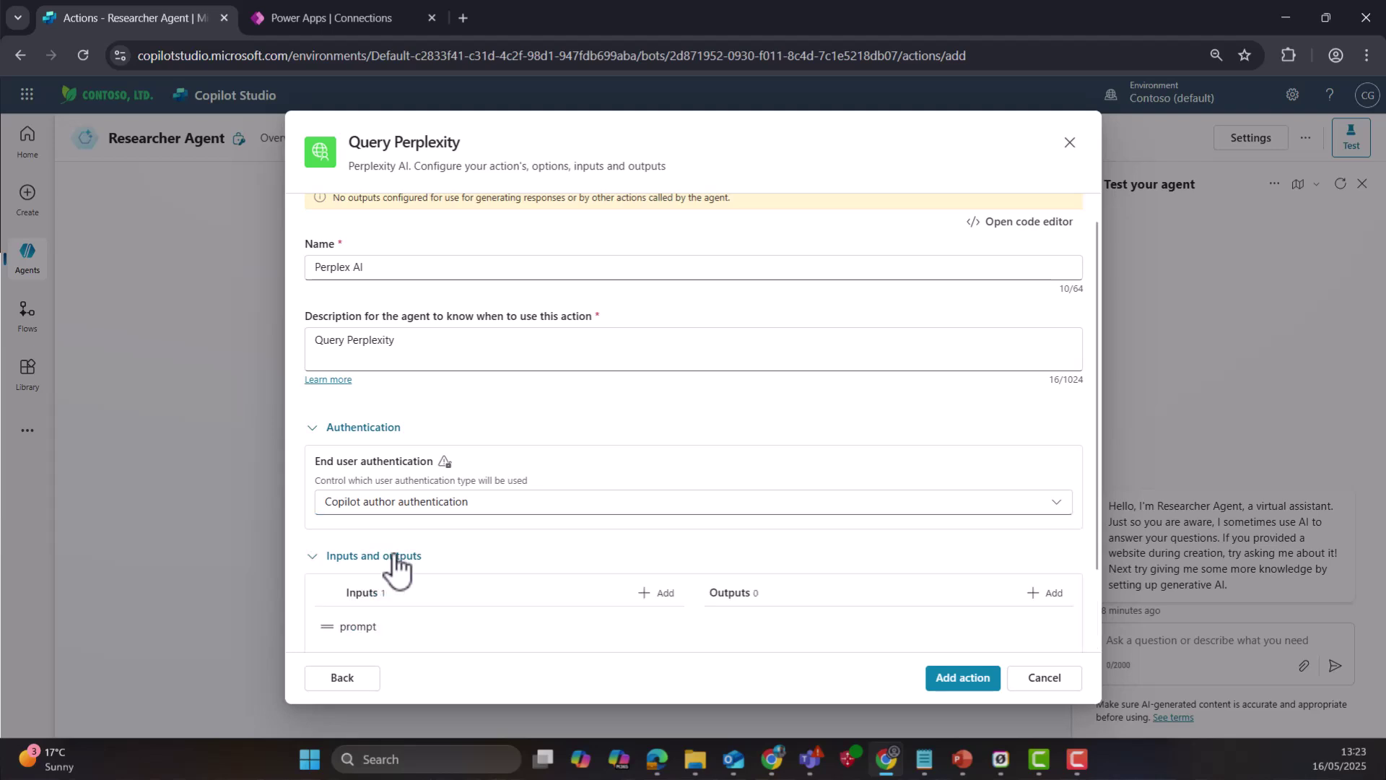
pyautogui.scroll(-2, 396, 569)
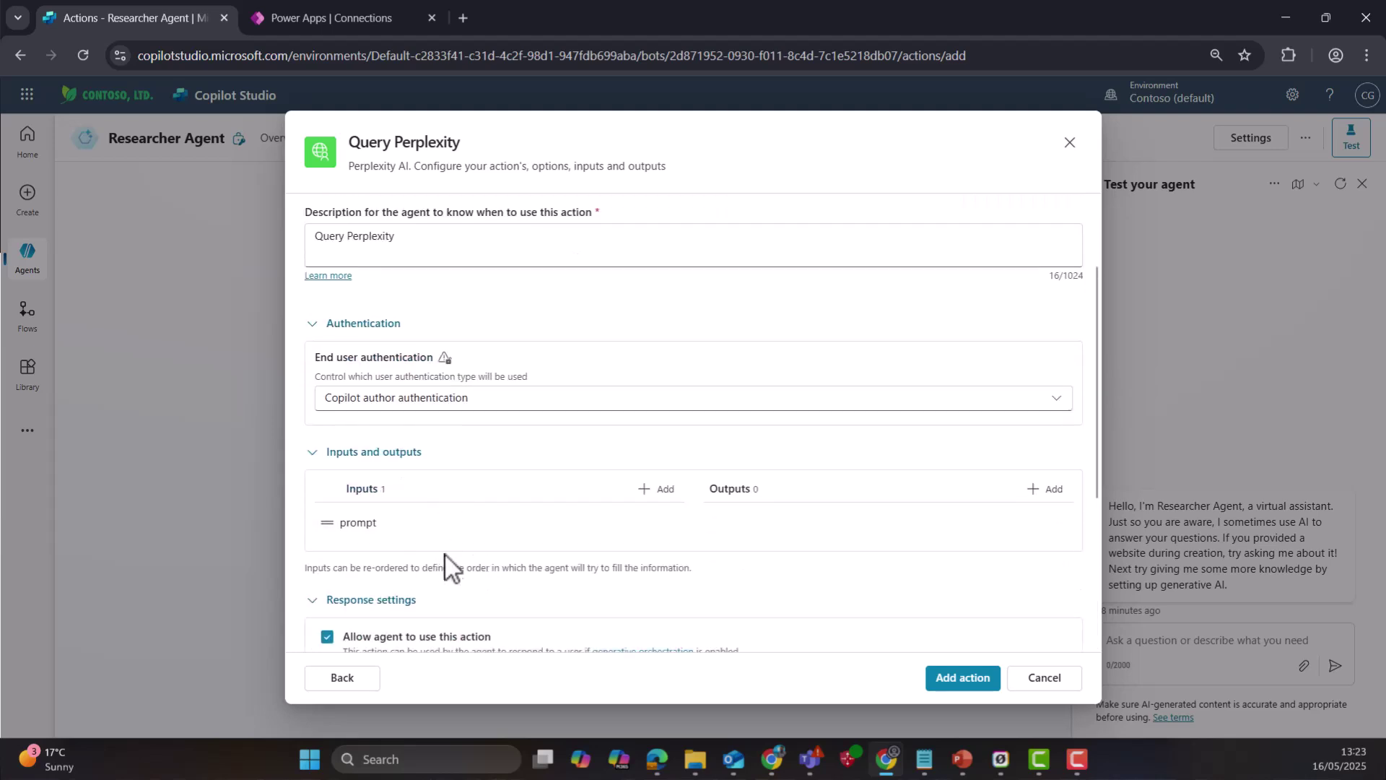
pyautogui.scroll(-5, 444, 556)
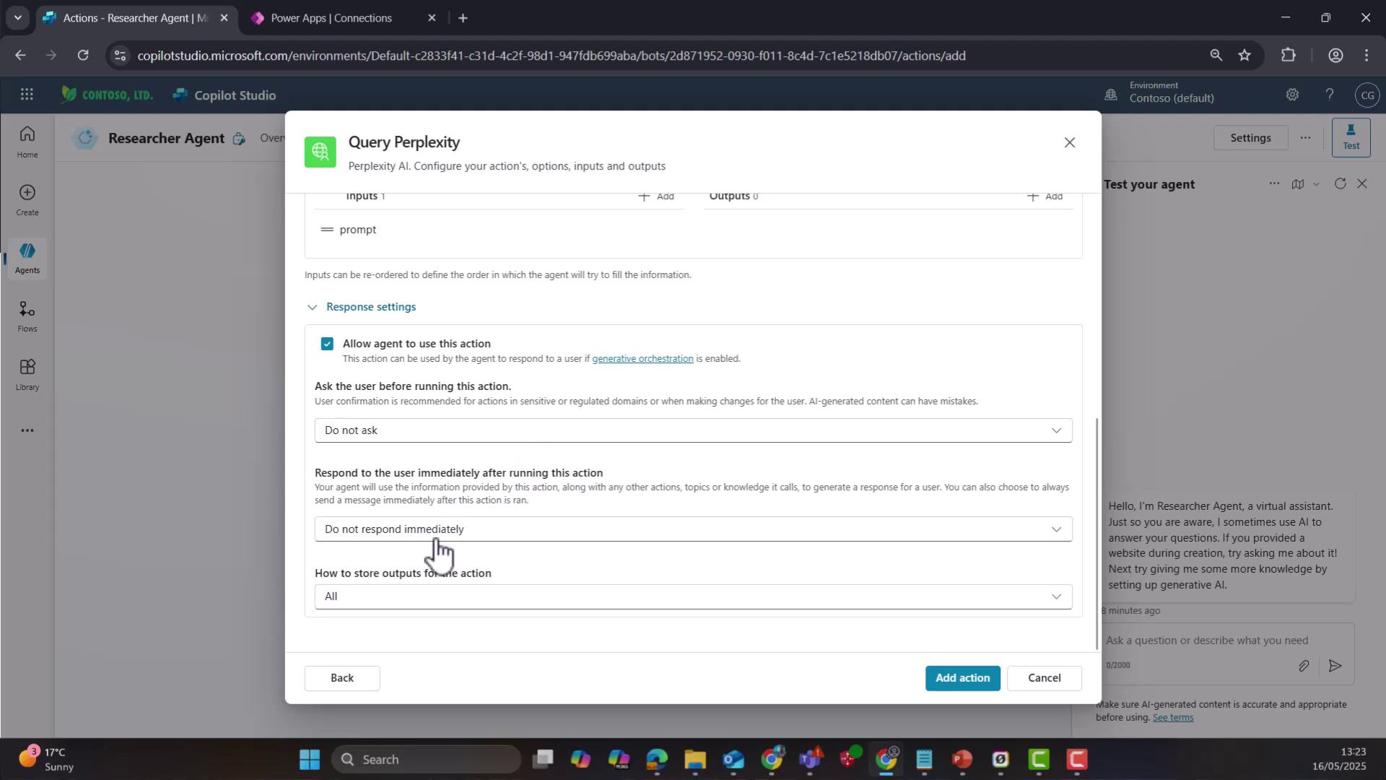
pyautogui.click(960, 680)
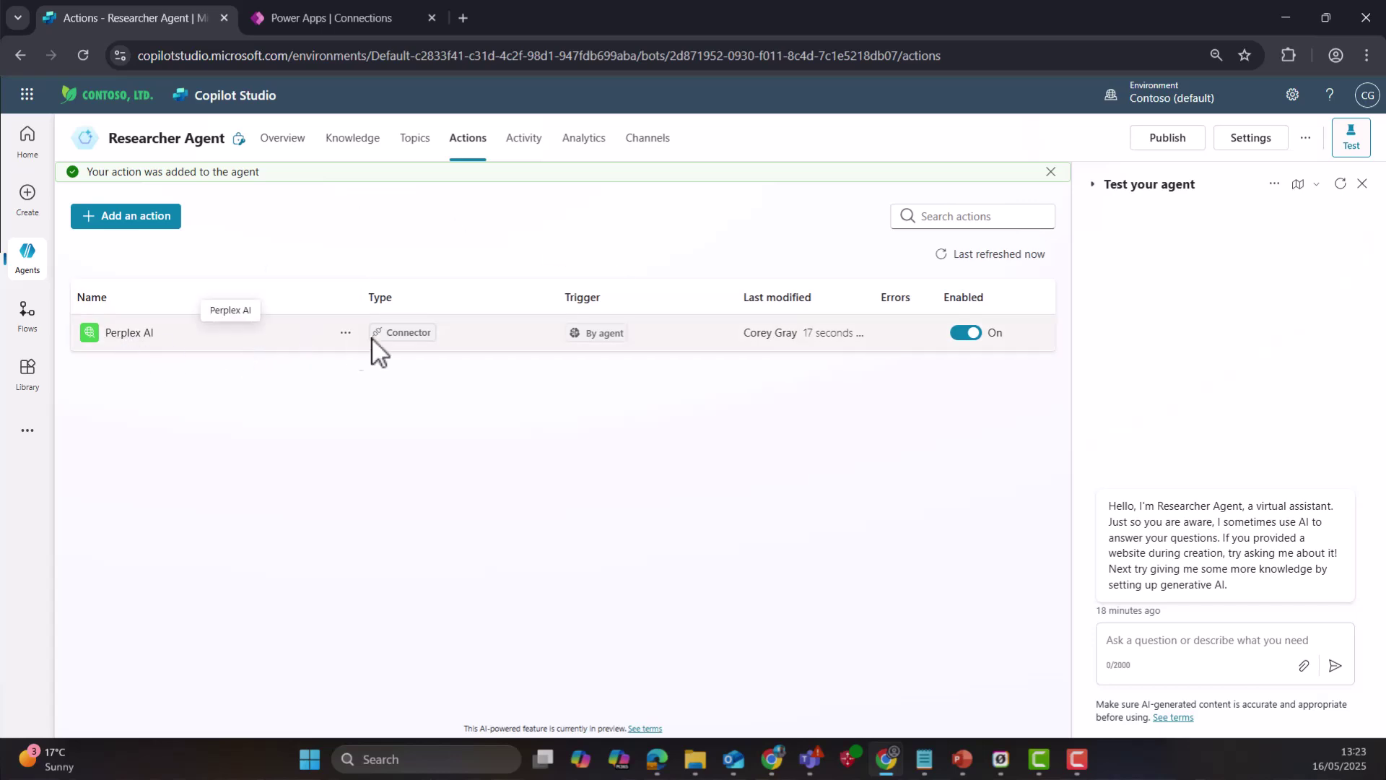
# Step: Send 'hi' in the test chat, get the Greeting reply, and start typing 'Ask Perplexity'
pyautogui.click(284, 143)
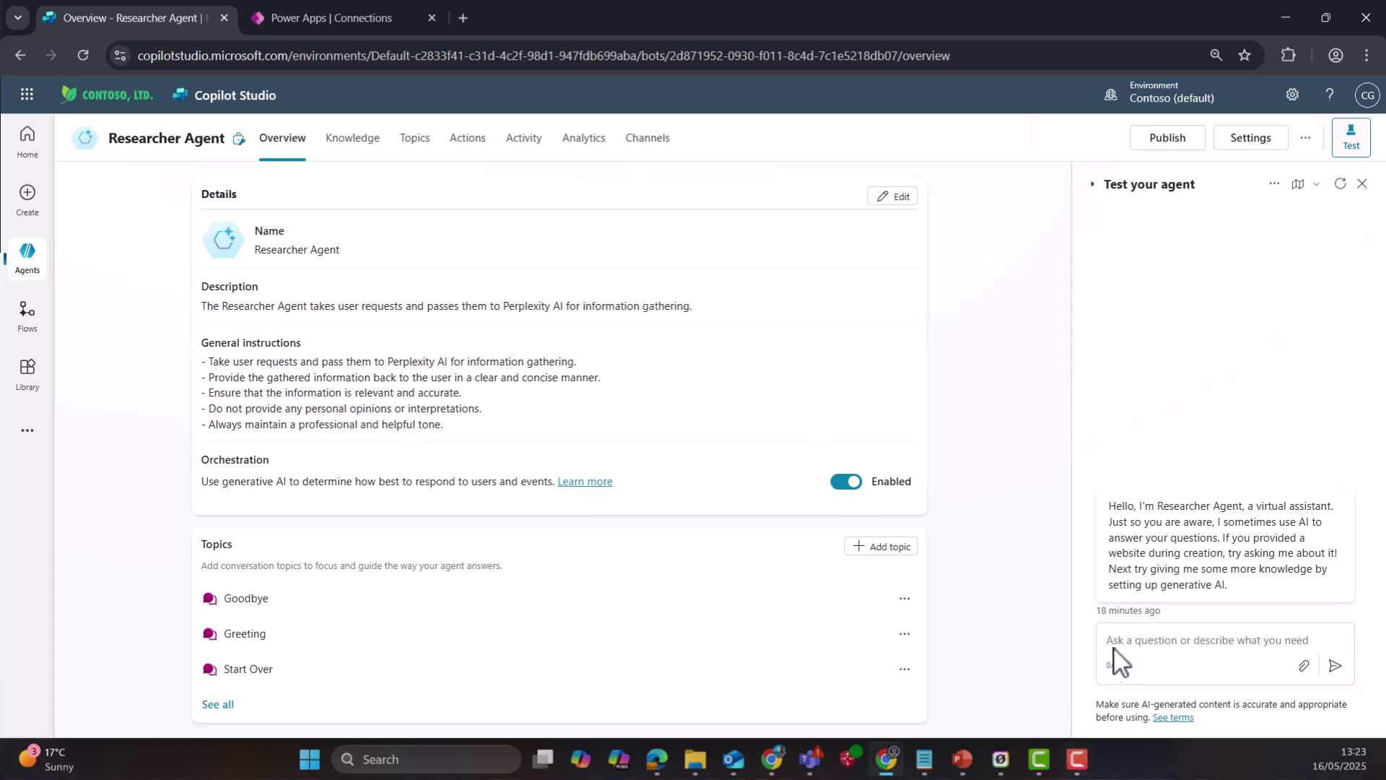
pyautogui.click(1137, 637)
pyautogui.write('hi')
pyautogui.press('Return')
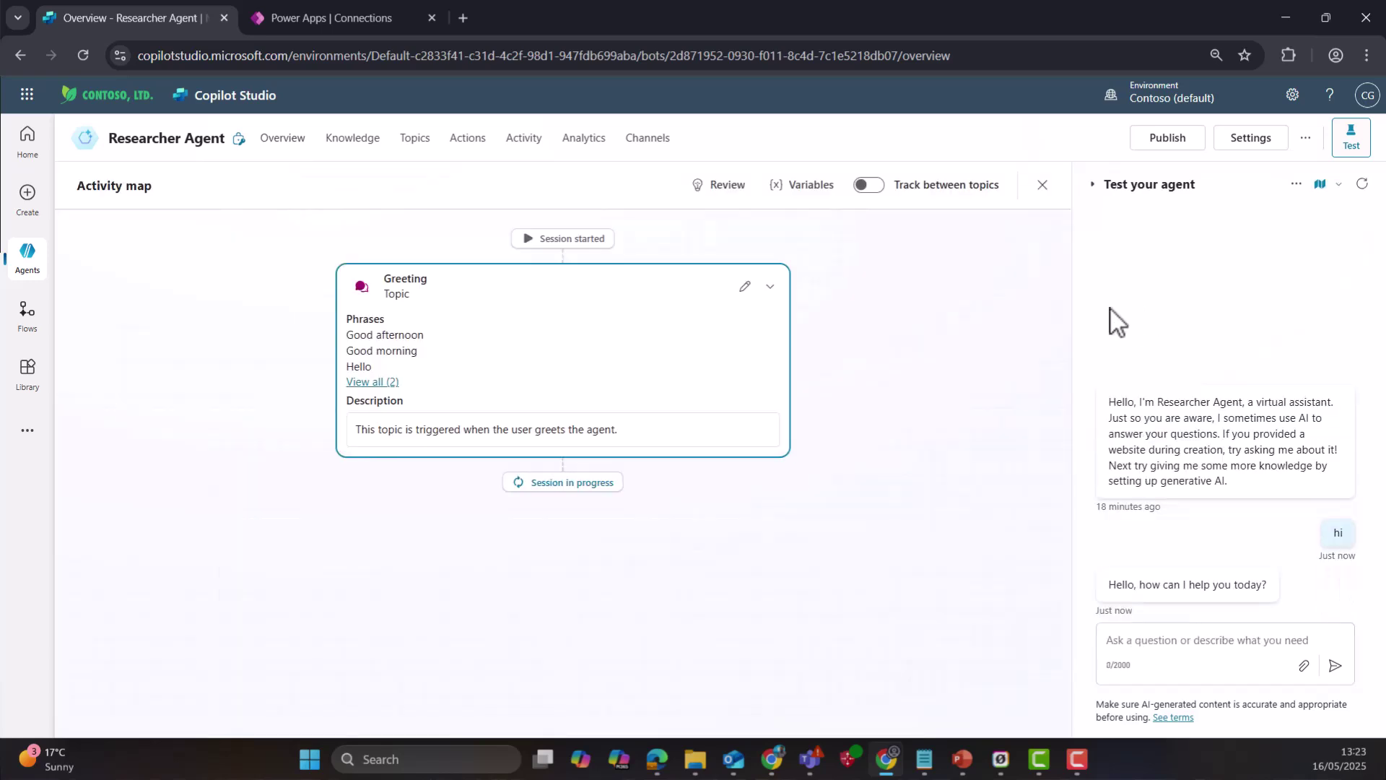
pyautogui.click(1155, 648)
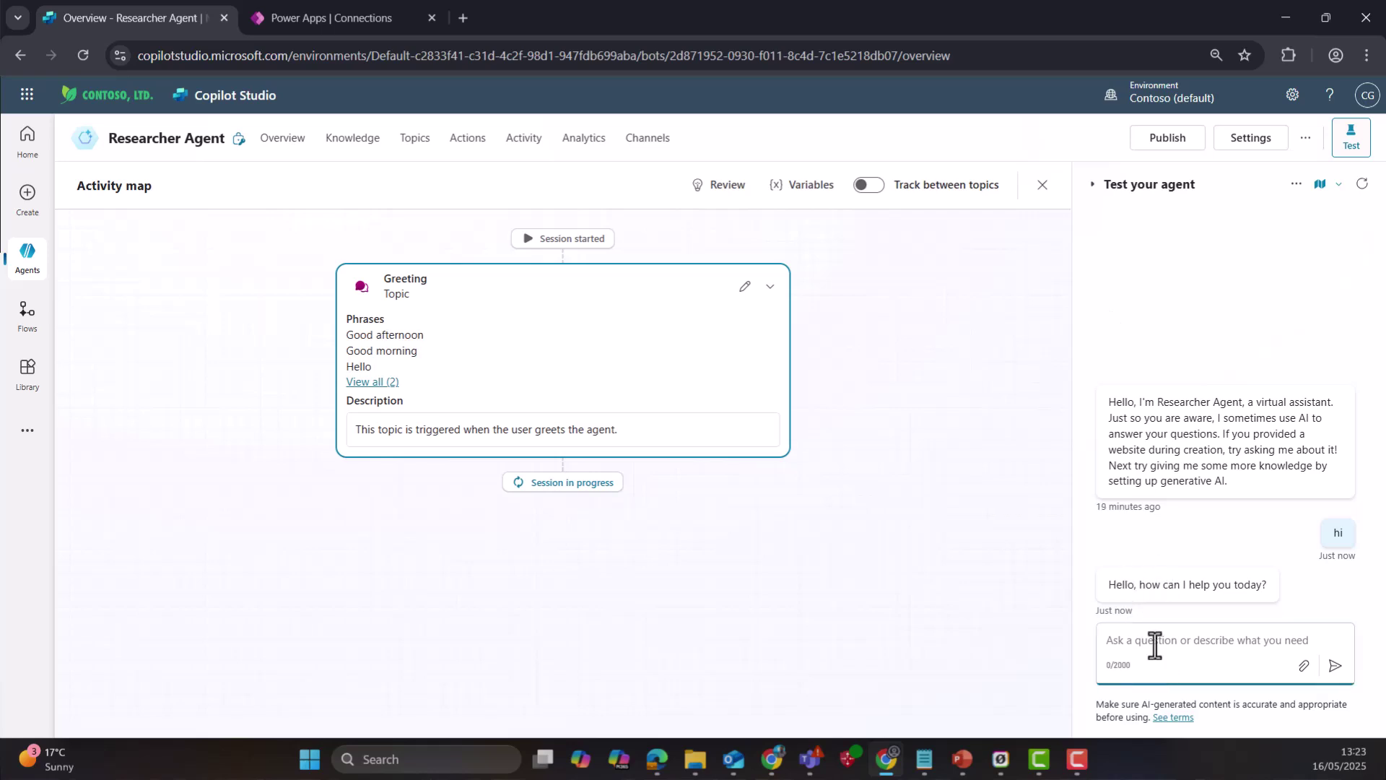
pyautogui.write('Ask Per')
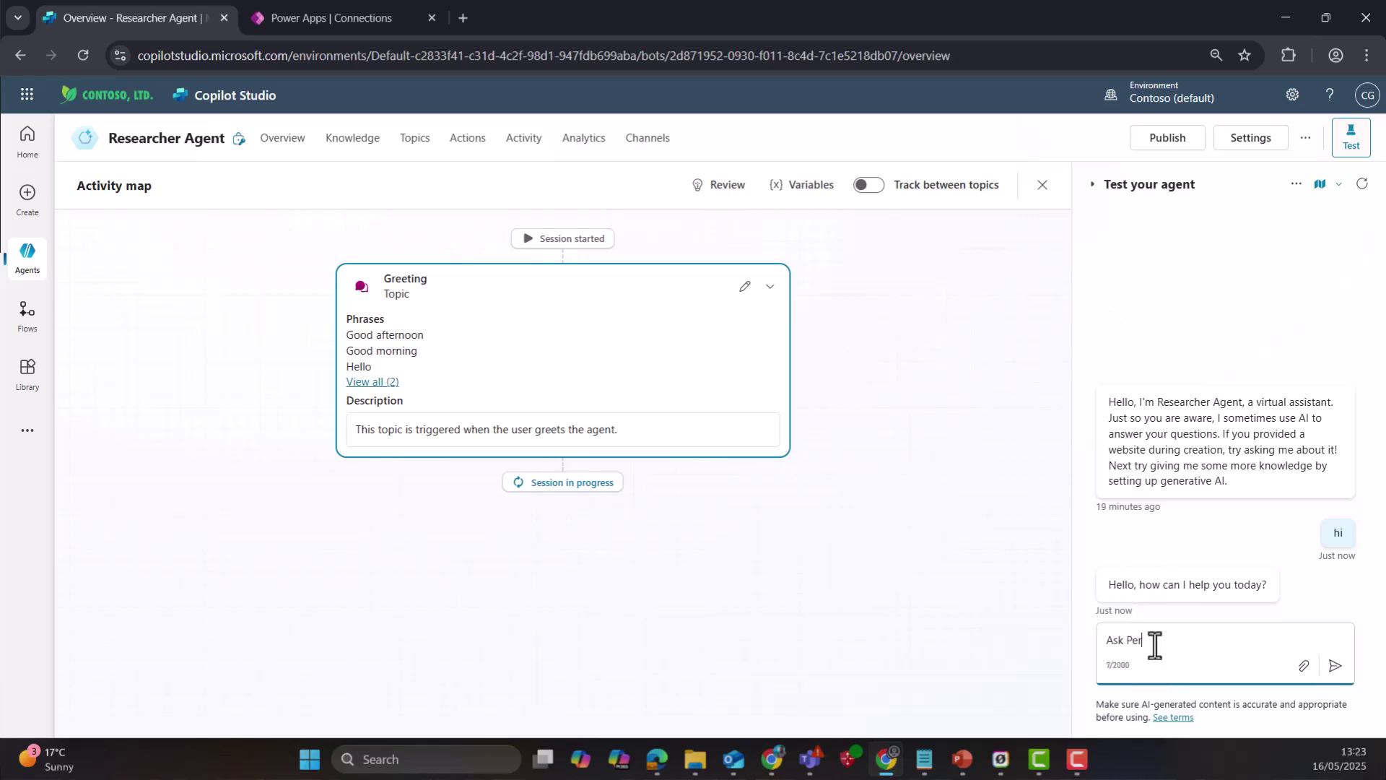
pyautogui.write('plexity')
# Step: Ask 'Ask Perplexity, is the earth flat' with corrected spelling and review the agent's answer
pyautogui.press('BackSpace')
pyautogui.write(', is the earth flat')
pyautogui.rightClick(1160, 641)
pyautogui.click(1257, 314)
pyautogui.click(1335, 665)
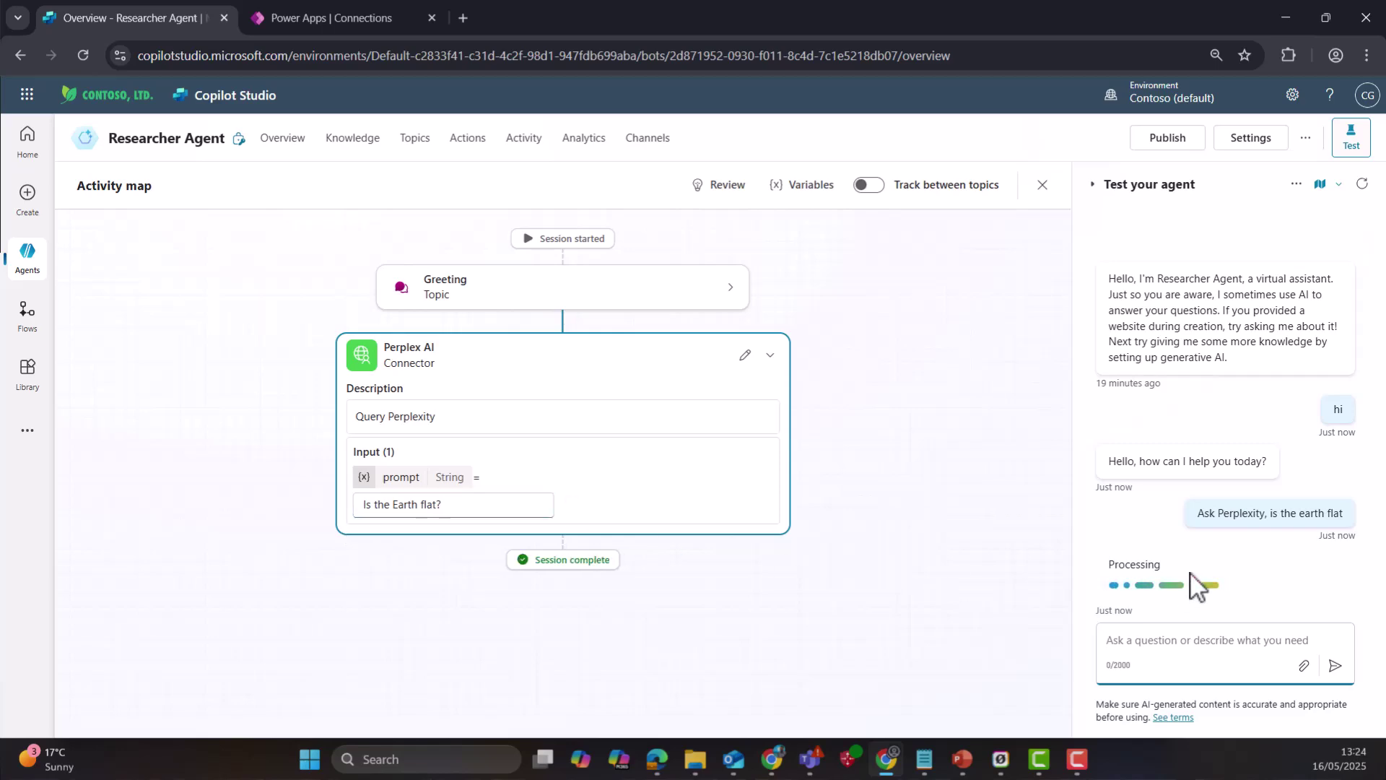
pyautogui.scroll(-4, 1190, 573)
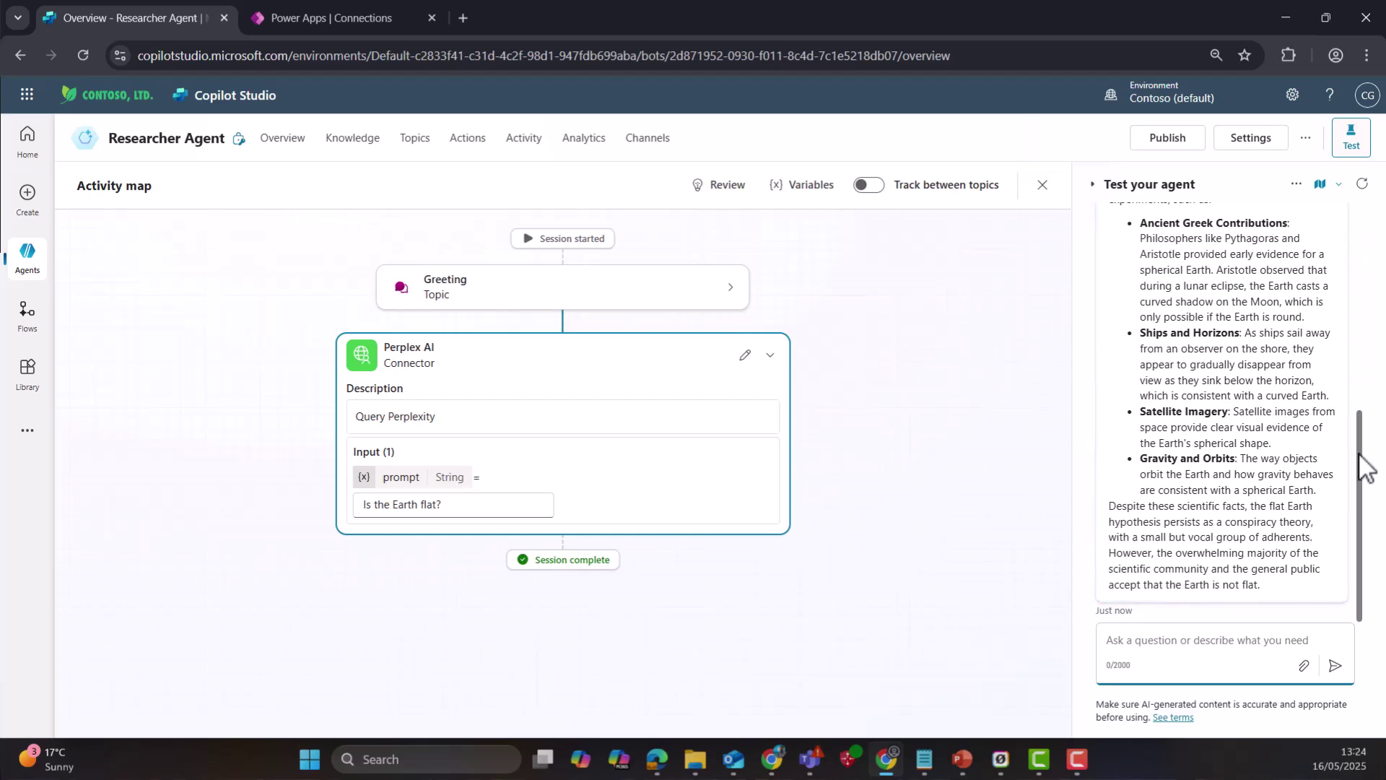
pyautogui.scroll(1, 1365, 464)
pyautogui.moveTo(1368, 399)
pyautogui.mouseDown()
pyautogui.moveTo(1369, 345)
pyautogui.moveTo(1359, 415)
pyautogui.mouseUp()
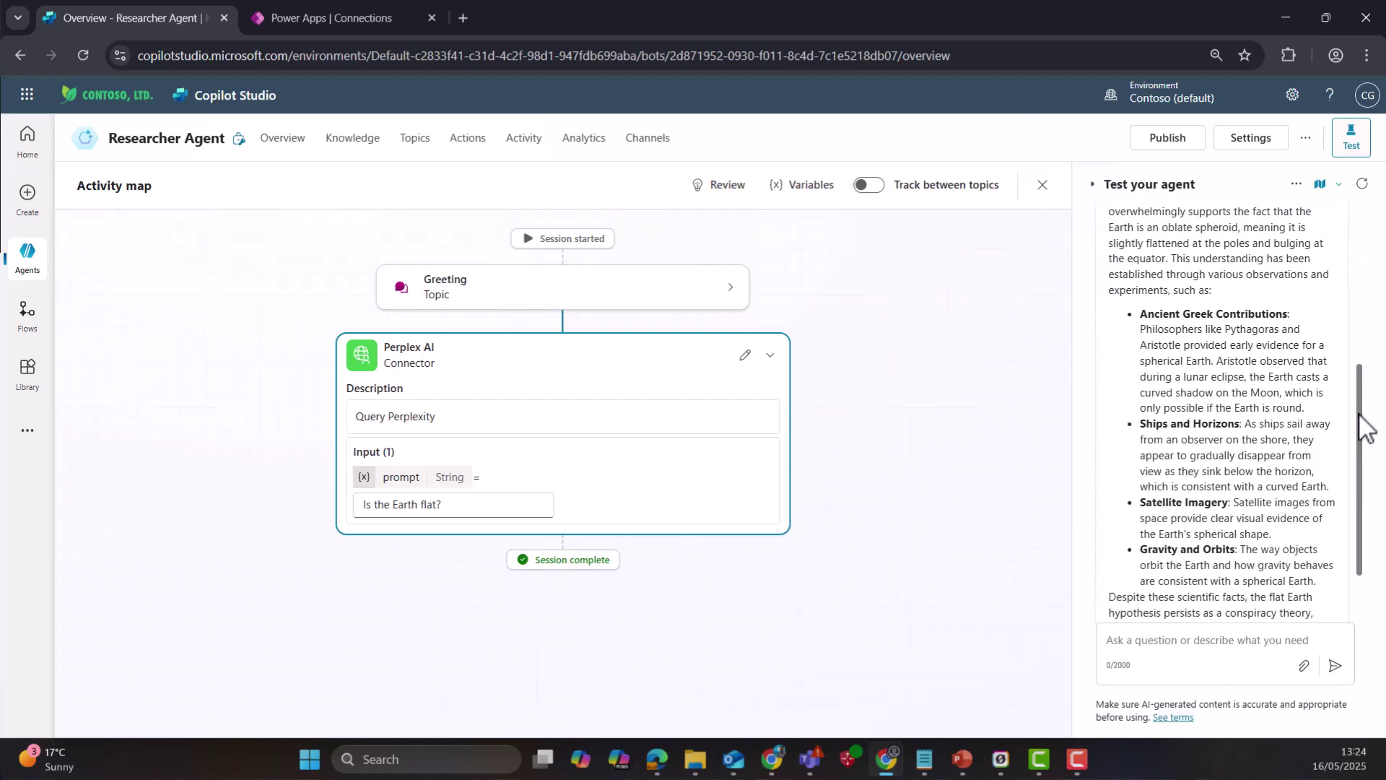